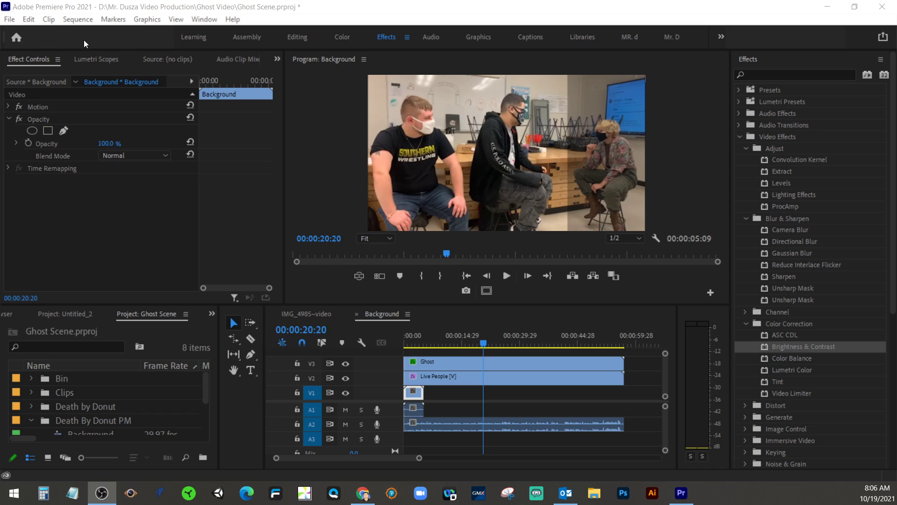
Revert Ghost Scene.prproj to its last saved state, discarding all unsaved changes.
left_click(23, 20)
left_click(22, 20)
left_click(9, 20)
key("Escape")
left_click(9, 19)
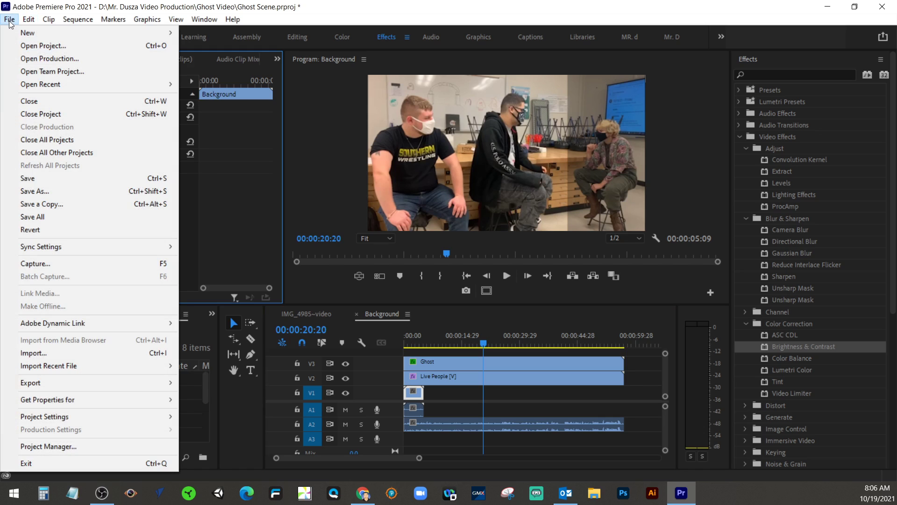
left_click(14, 229)
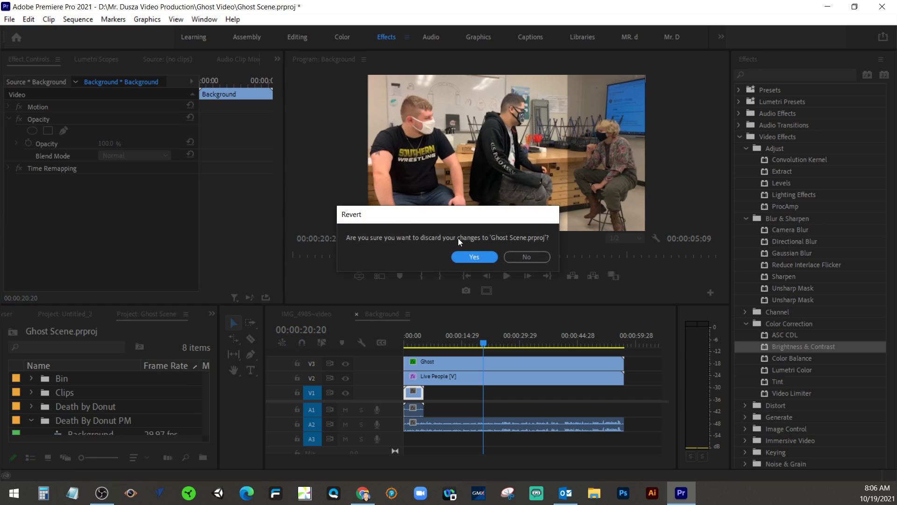
left_click(483, 257)
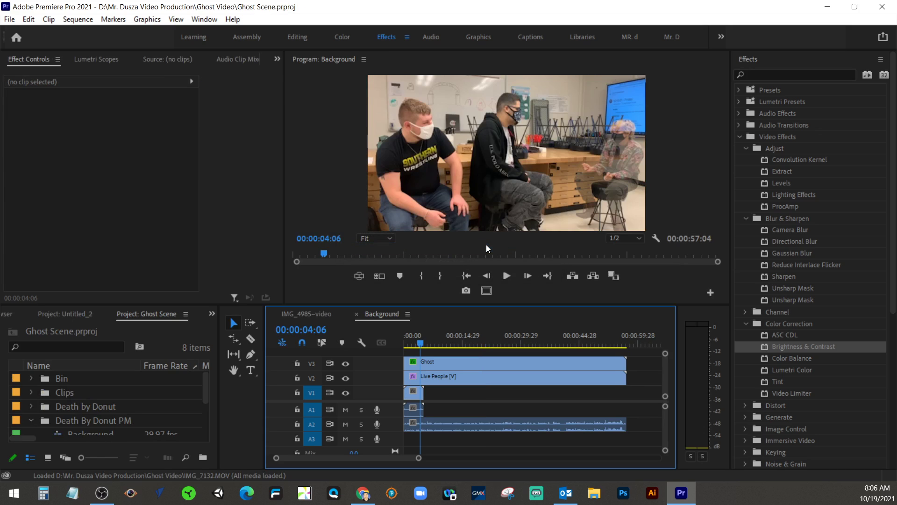
Add a frame hold to the Background clip on track V1.
left_click(410, 395)
left_click(411, 393)
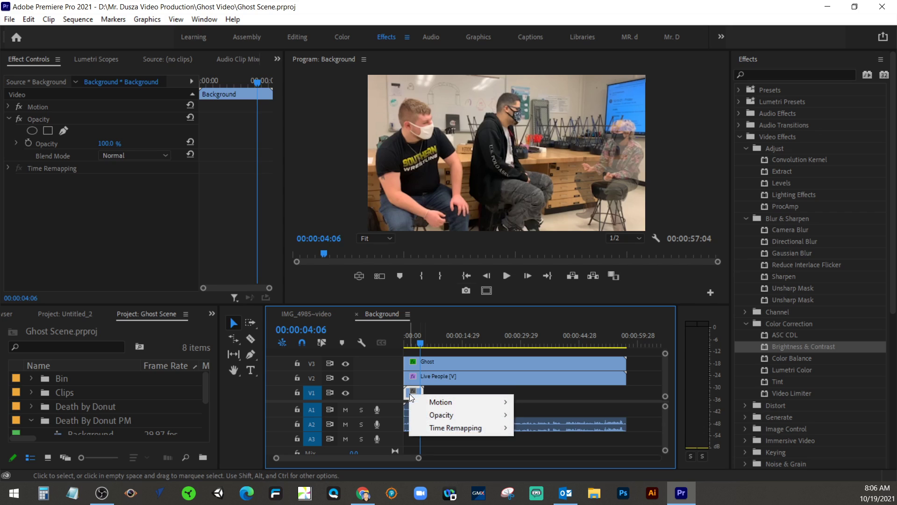
right_click(421, 391)
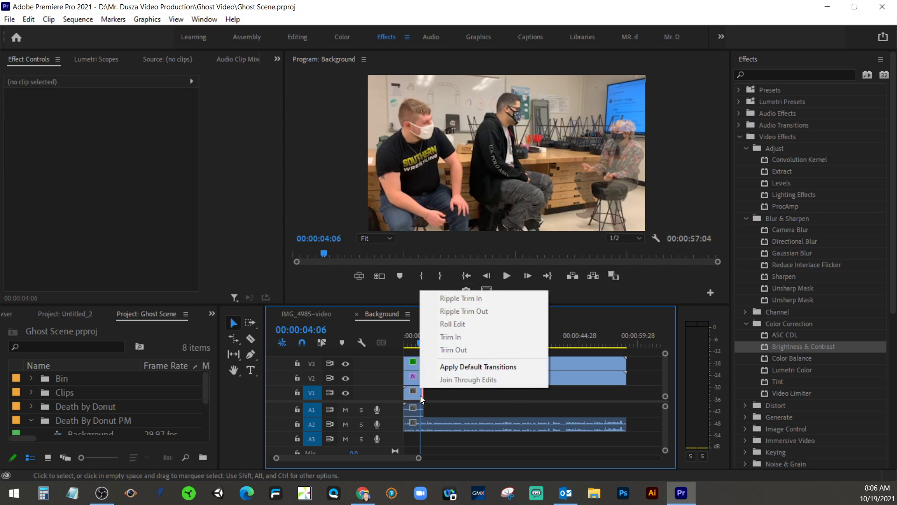
right_click(411, 396)
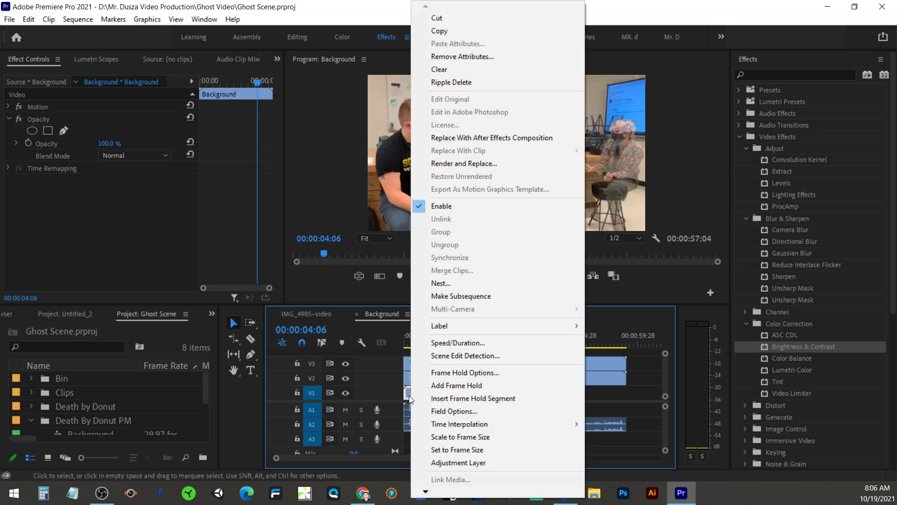
left_click(441, 385)
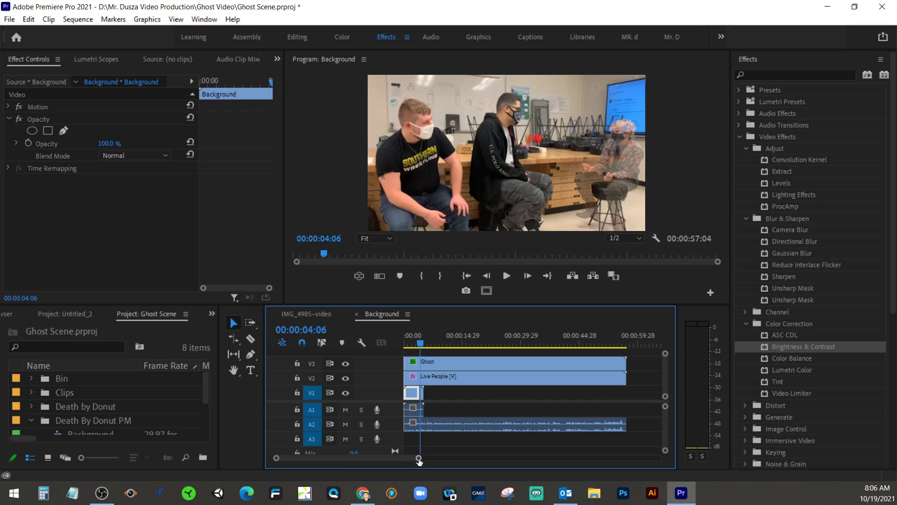
Try stretching the Background clip toward the sequence end, then undo the trim.
mouse_move(419, 458)
left_mouse_down()
mouse_move(426, 457)
mouse_move(387, 462)
left_mouse_up()
left_click(476, 395)
left_click_drag(353, 457, 425, 459)
left_click_drag(421, 398, 602, 394)
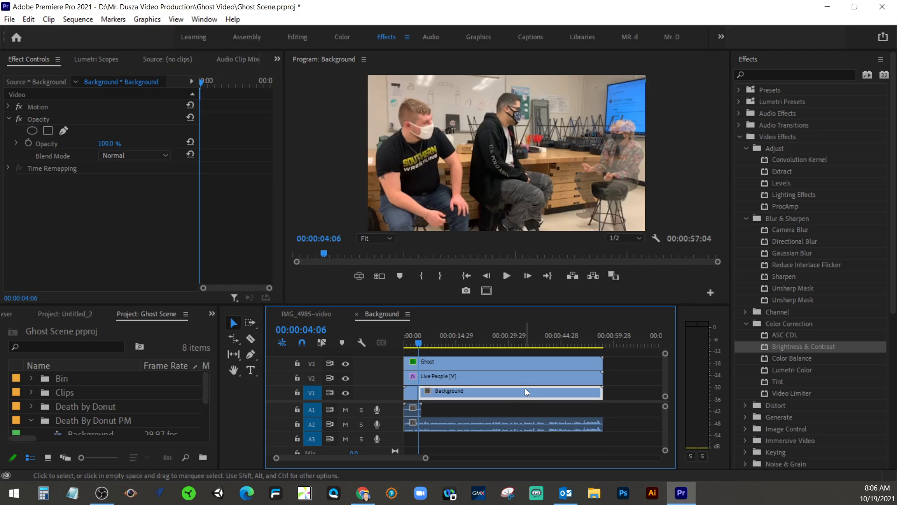
key("ctrl+z")
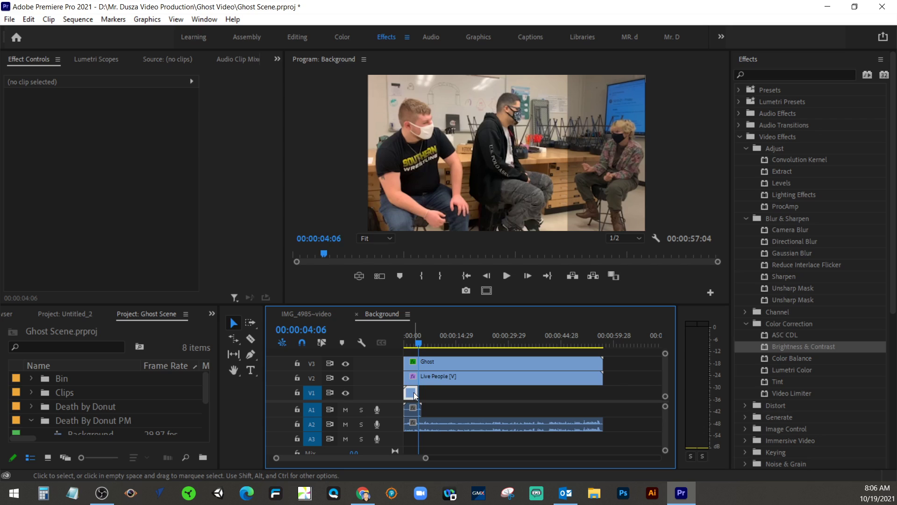
left_click(413, 391)
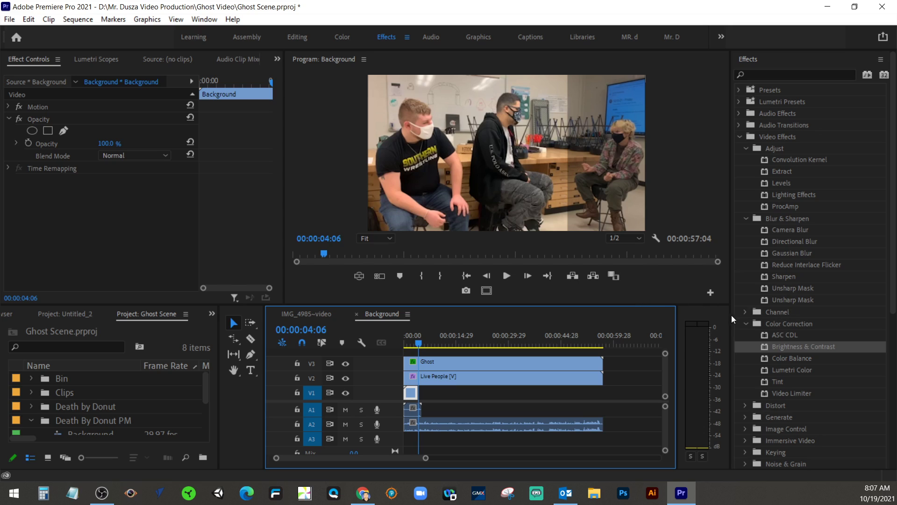
Add the Export Frame camera button to the Program monitor's transport bar via the Button Editor.
left_click(709, 292)
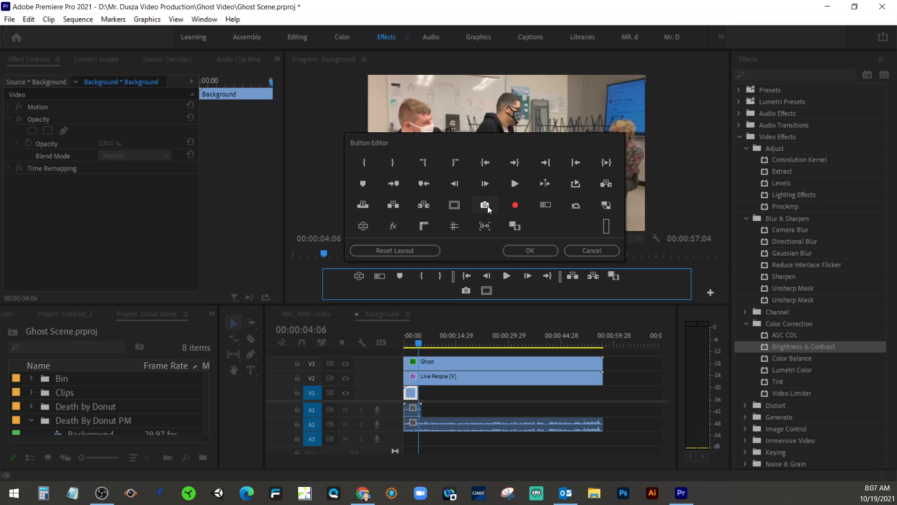
mouse_move(487, 207)
left_mouse_down()
mouse_move(434, 292)
mouse_move(474, 209)
mouse_move(488, 205)
left_mouse_up()
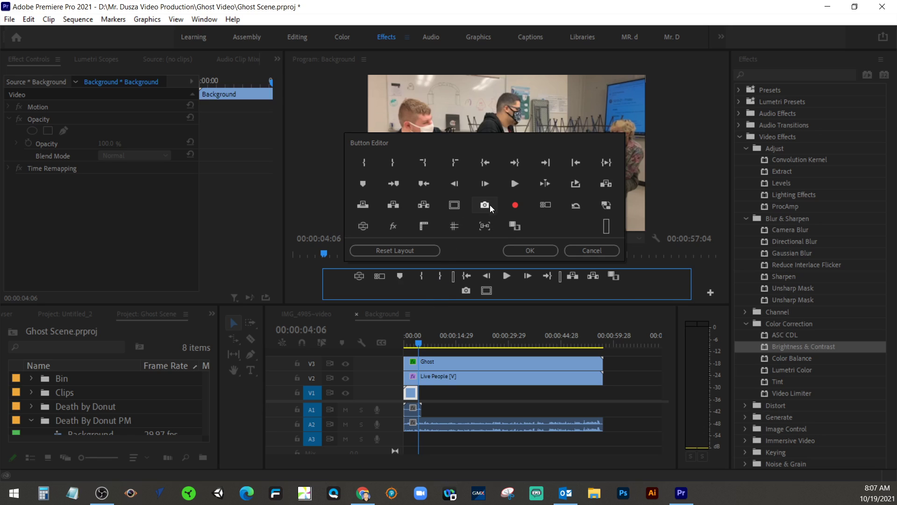
left_click(523, 251)
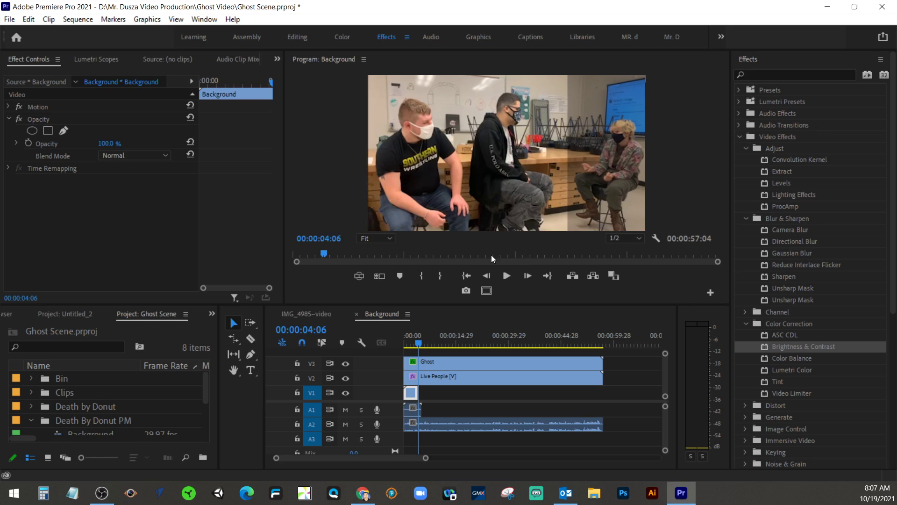
Export the 00:00:04:06 frame as a BMP still with Import into project enabled.
left_click(467, 290)
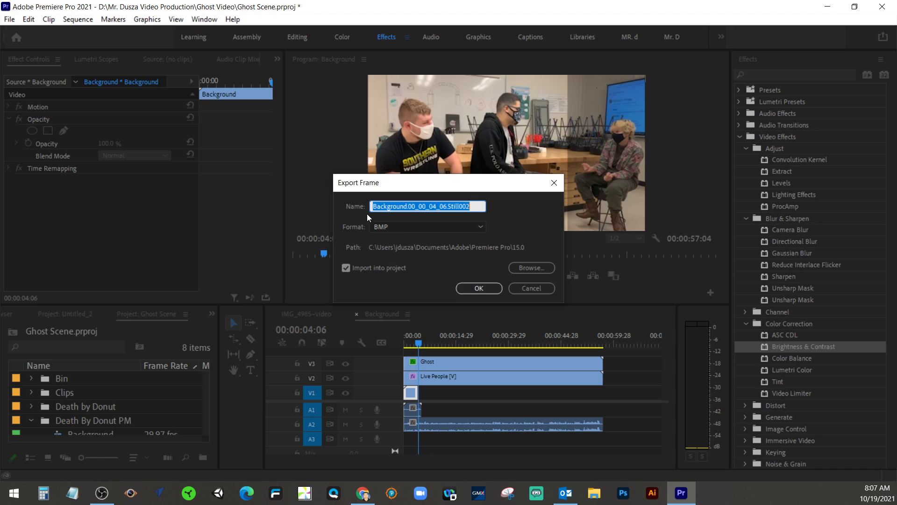
left_click_drag(404, 182, 426, 196)
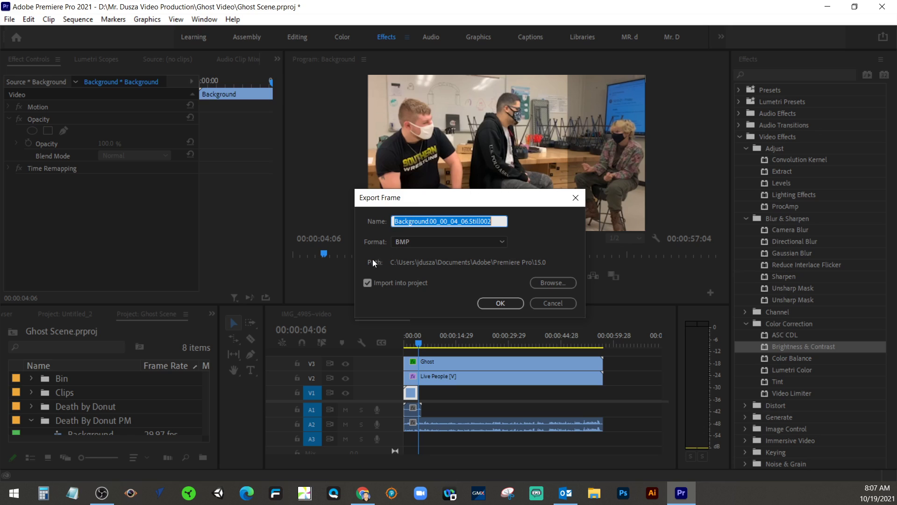
left_click(367, 283)
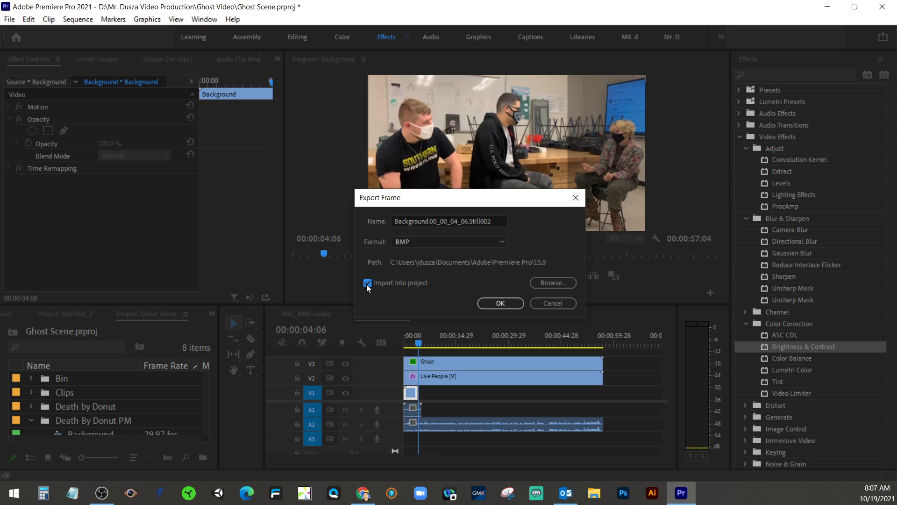
left_click(509, 302)
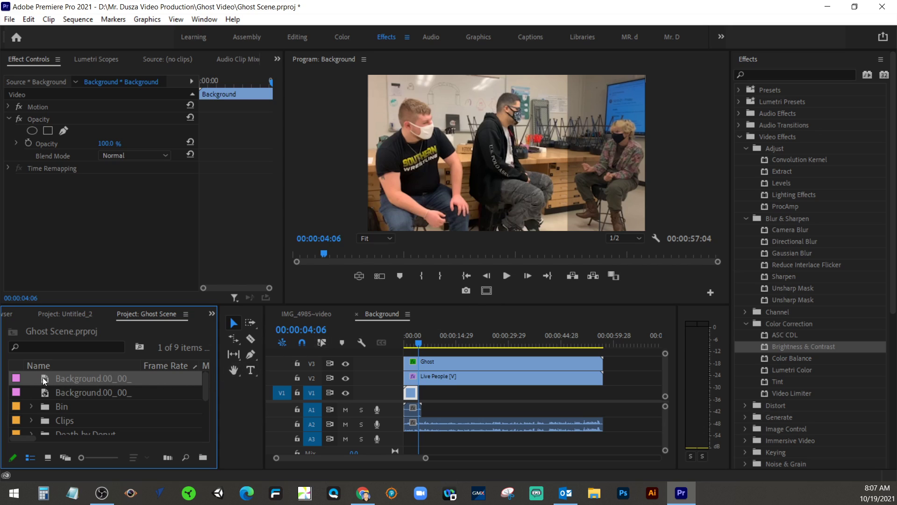
Lay the exported still across V1, hide the Ghost and Live People tracks, and scrub to preview.
left_click_drag(43, 377, 603, 392)
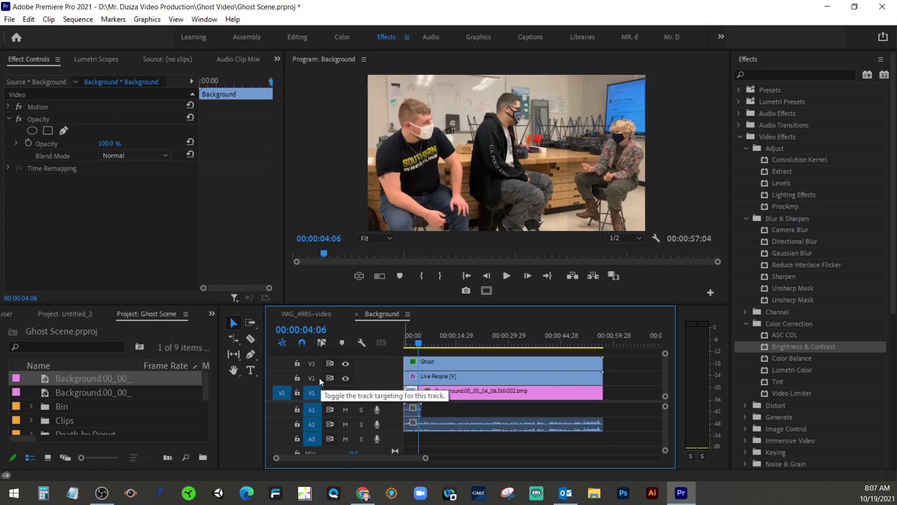
left_click(345, 376)
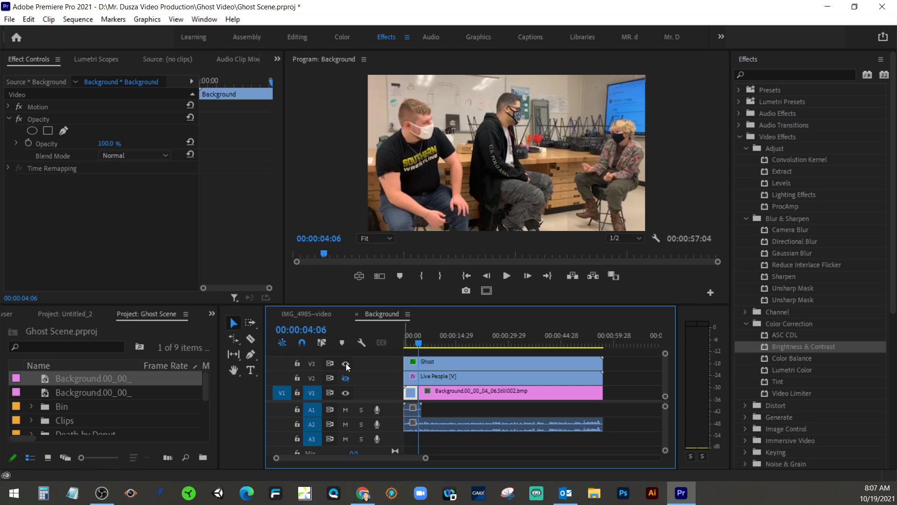
left_click(346, 364)
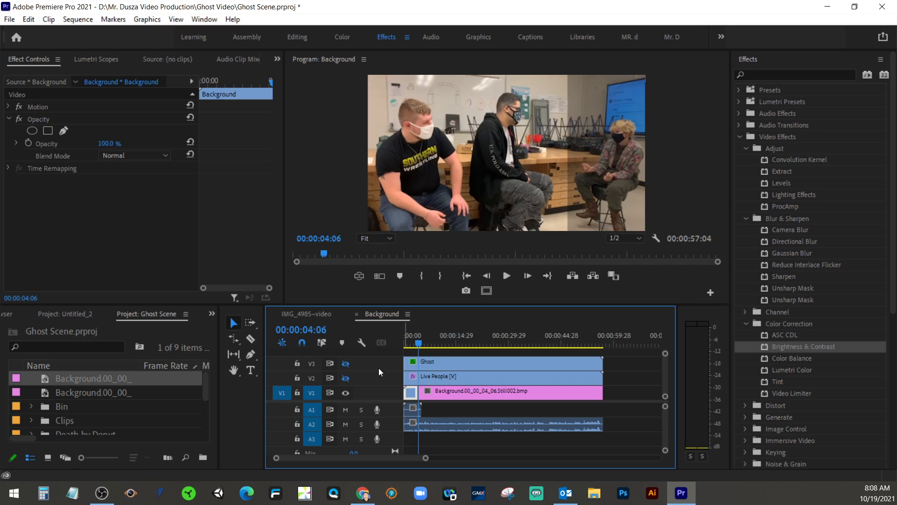
mouse_move(420, 346)
left_mouse_down()
mouse_move(469, 343)
mouse_move(428, 343)
left_mouse_up()
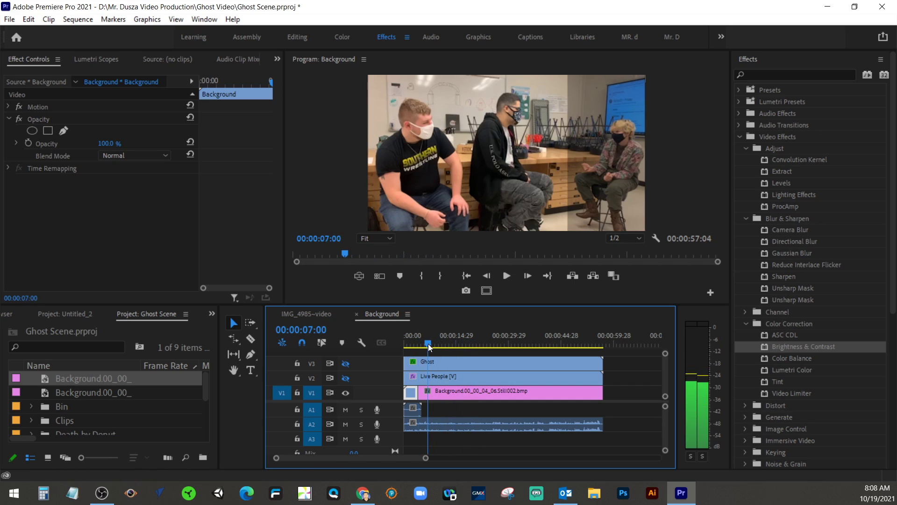
left_click(345, 393)
left_click(345, 393)
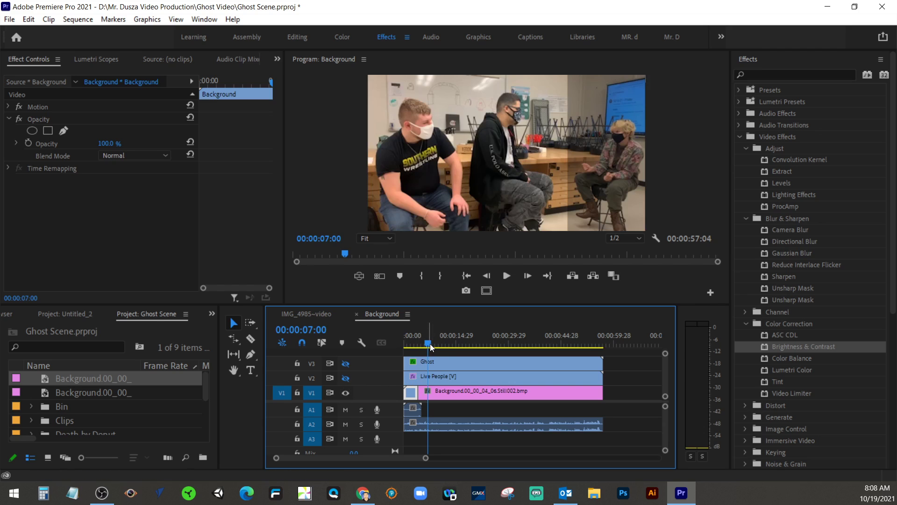
left_click_drag(430, 343, 411, 344)
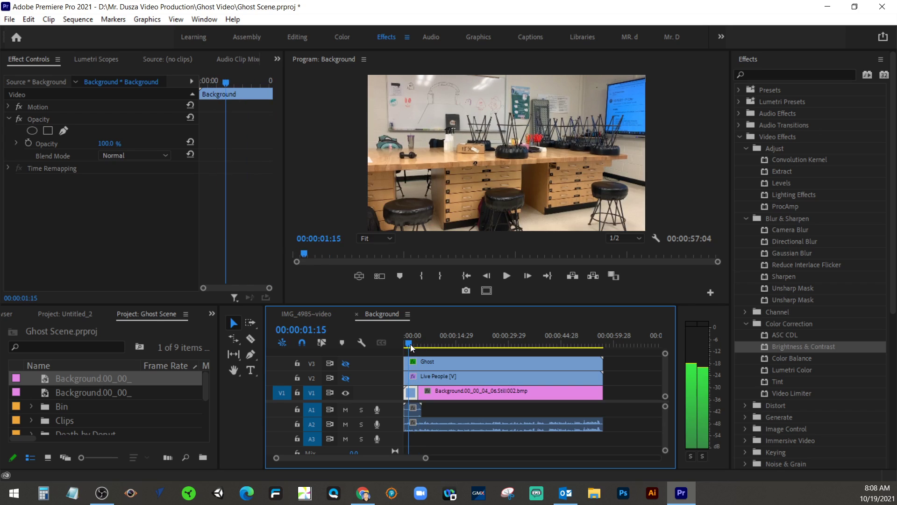
Delete the still from V1 and select the short Background clip.
left_click(449, 396)
key("Delete")
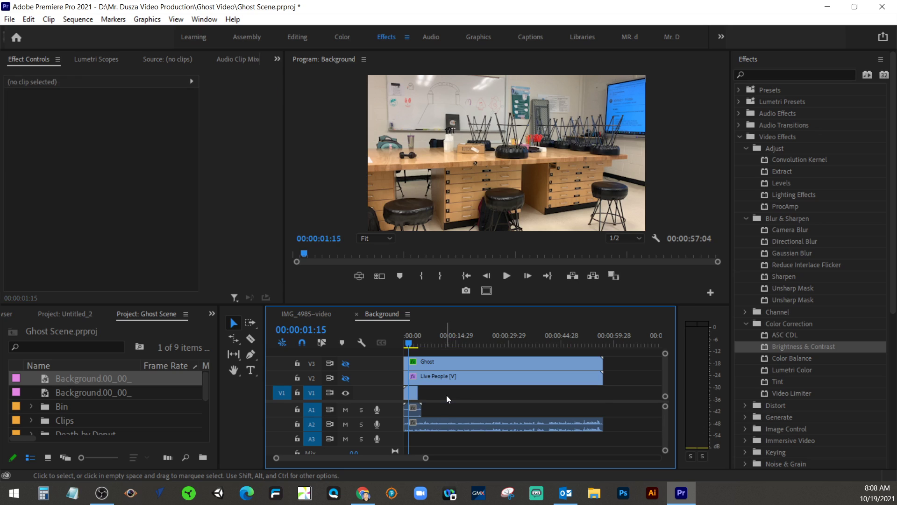
left_click(413, 391)
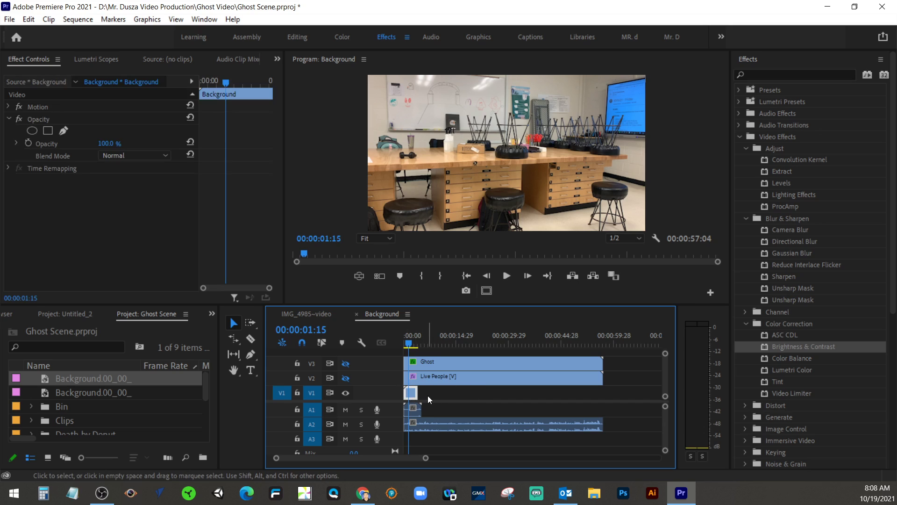
left_click(346, 378)
Export the 00:00:01:15 empty-classroom frame as a BMP still named bg and import it.
left_click(466, 291)
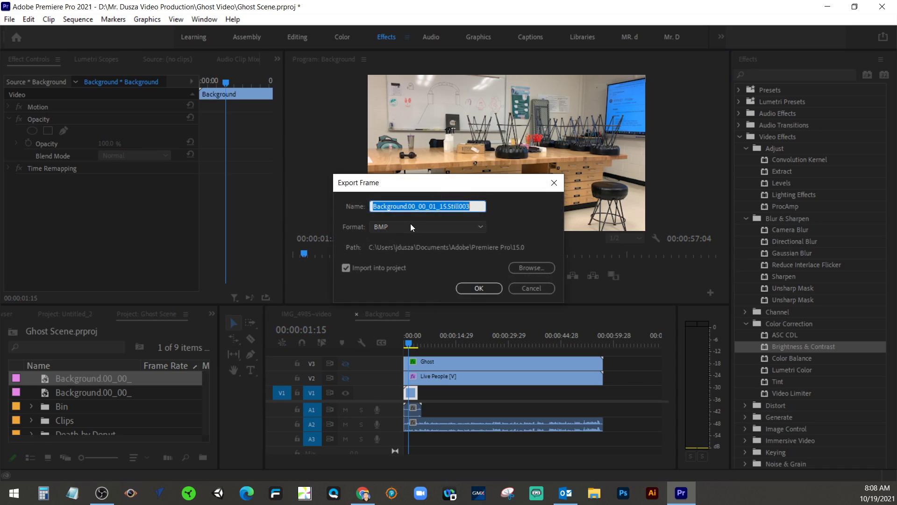
type("bg")
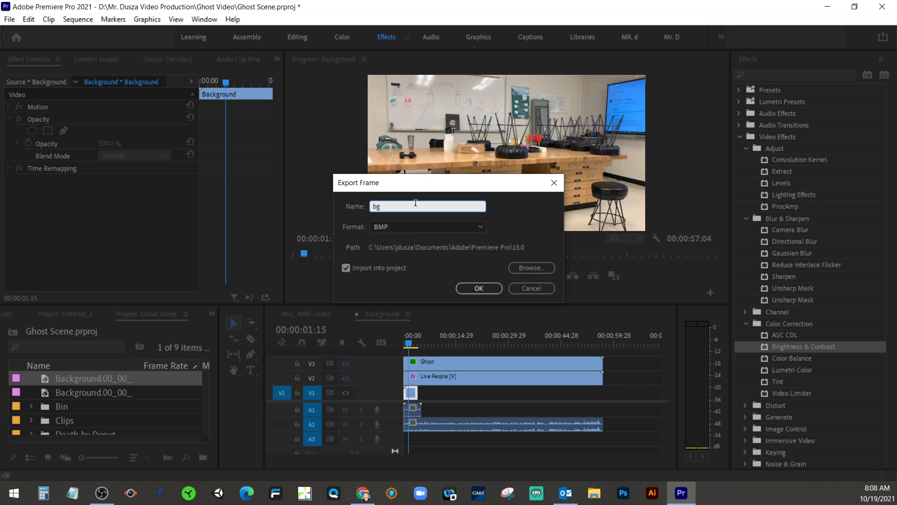
left_click(393, 229)
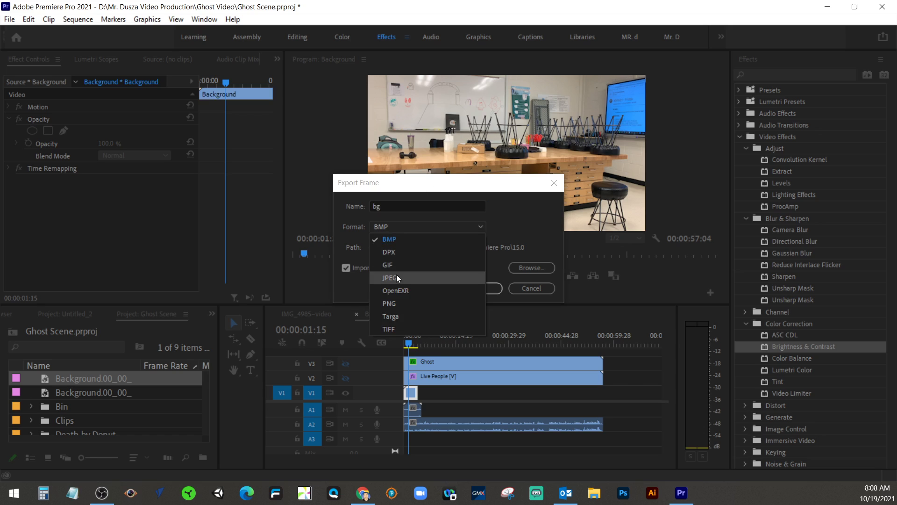
left_click(397, 241)
left_click(483, 287)
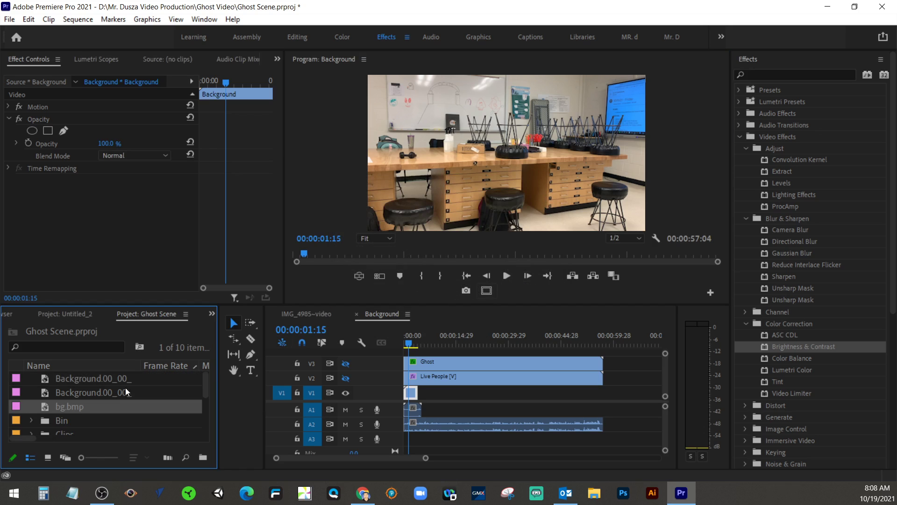
Place bg.bmp on V1, stretch it to the scene end, and show the Live People and Ghost tracks.
left_click_drag(50, 410, 425, 390)
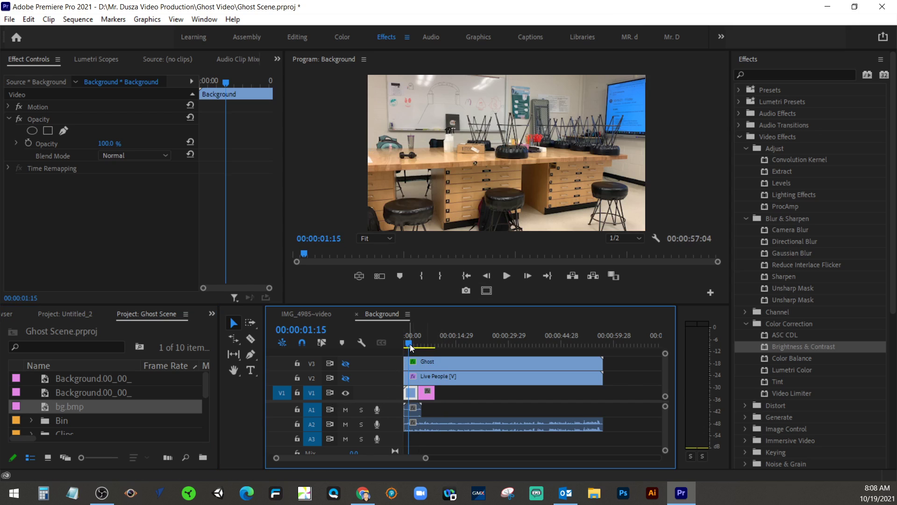
left_click_drag(410, 344, 430, 344)
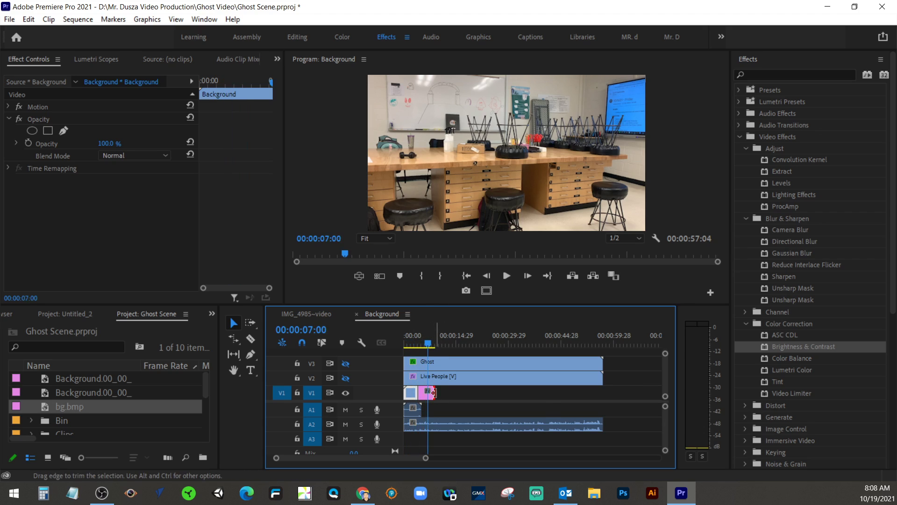
left_click_drag(434, 392, 601, 392)
left_click(346, 378)
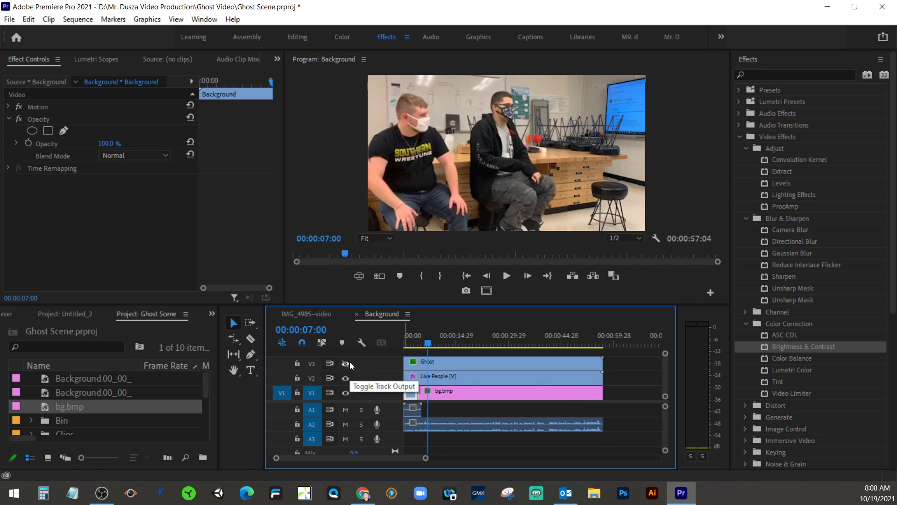
left_click(347, 364)
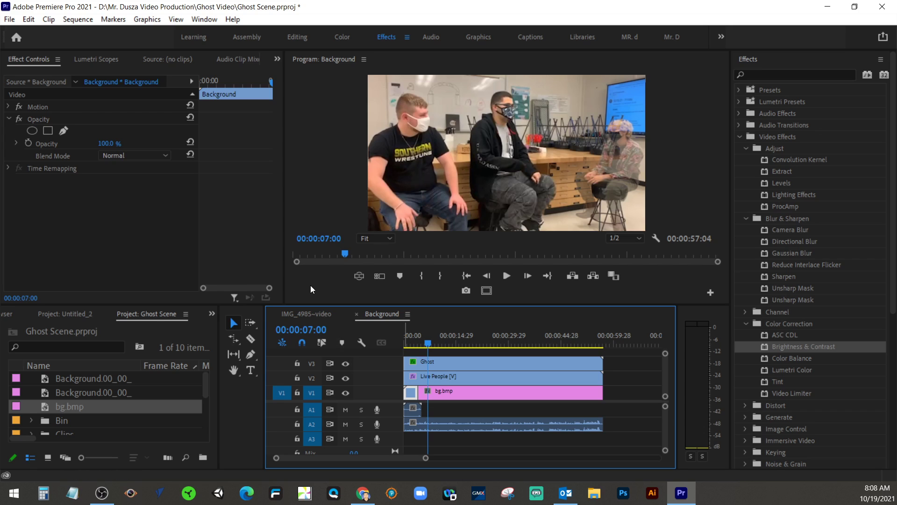
Save the Ghost Scene project.
left_click(10, 19)
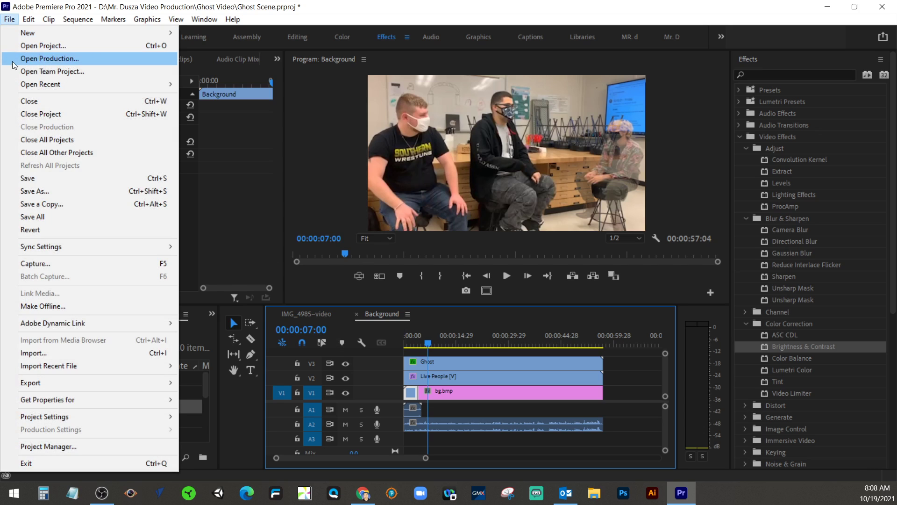
left_click(28, 178)
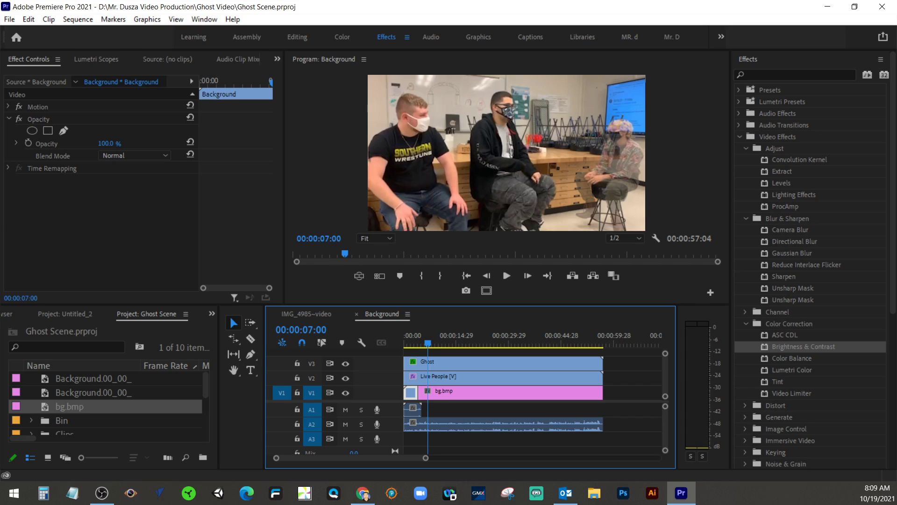
key("alt+Tab")
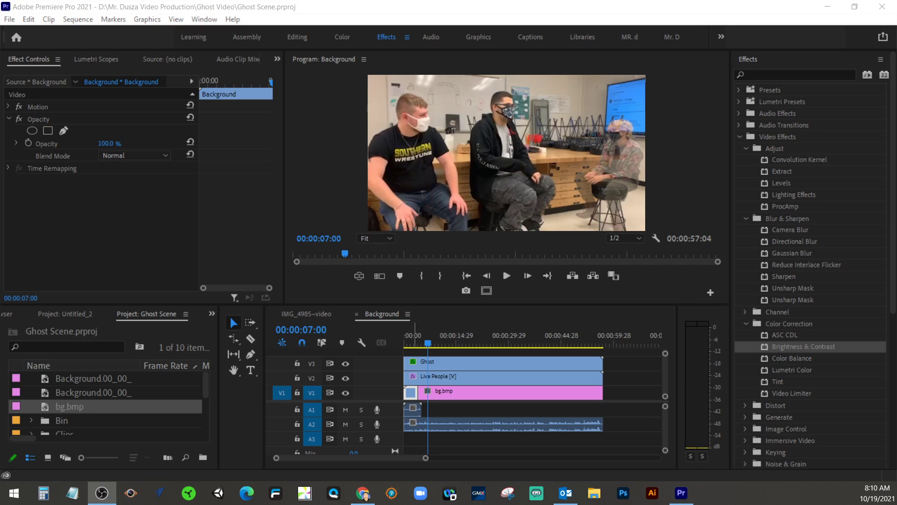
Remove bg.bmp from V1, scrub to the sequence end, and select the short Background clip.
left_click(493, 391)
key("shift+5")
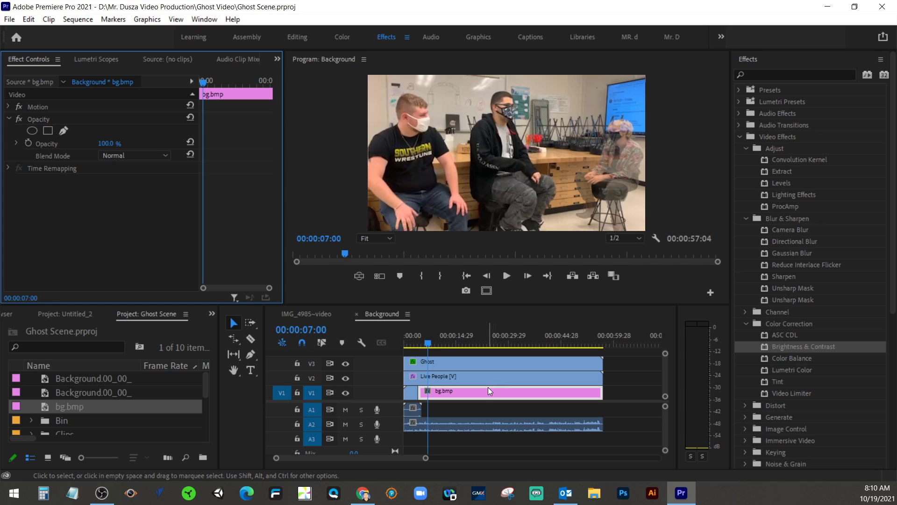
left_click(487, 389)
key("Delete")
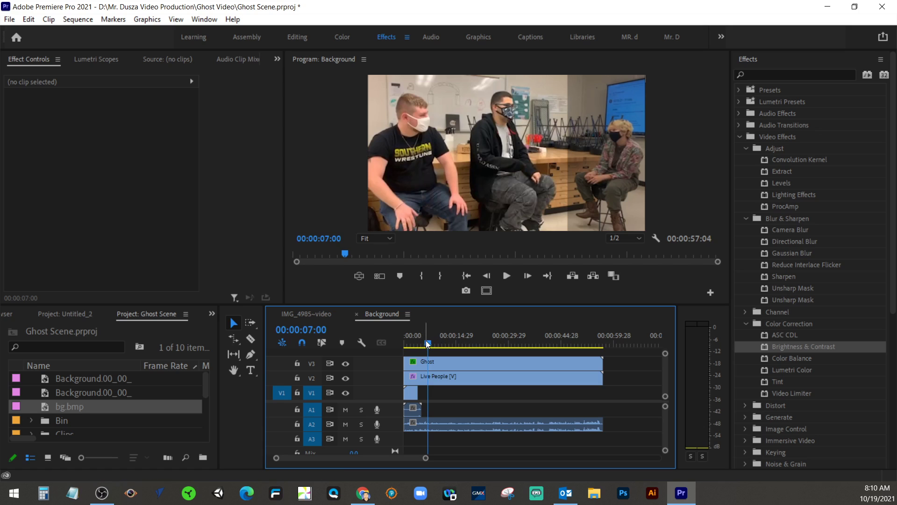
left_click_drag(428, 344, 600, 342)
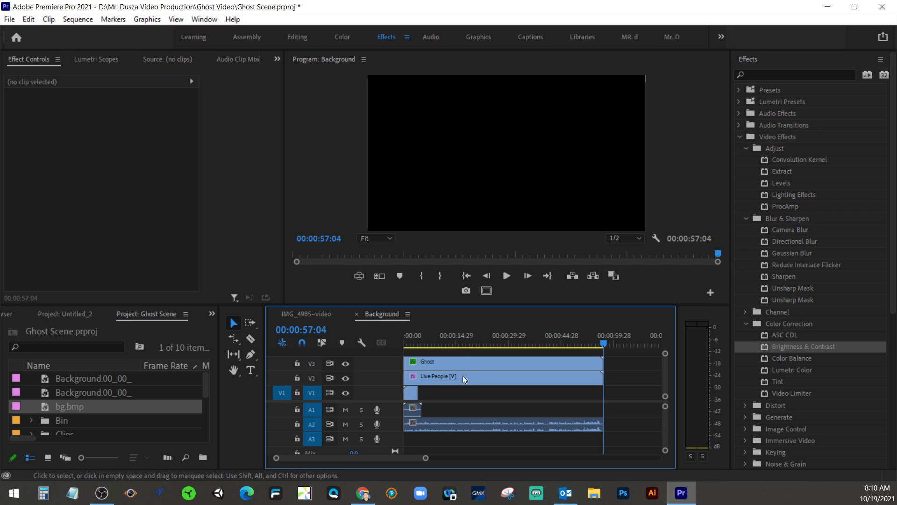
left_click(411, 392)
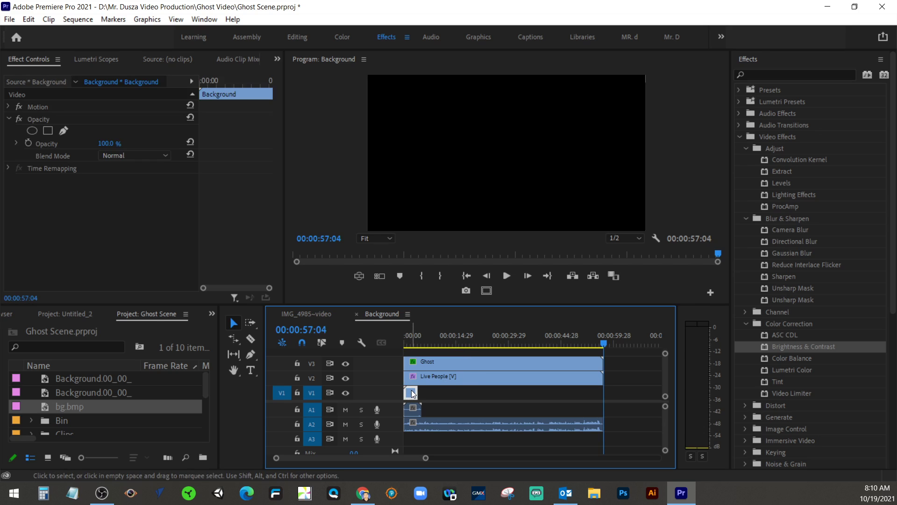
Set the Background clip's Speed/Duration to 00:00:57:06 and scrub to preview the composite.
right_click(411, 391)
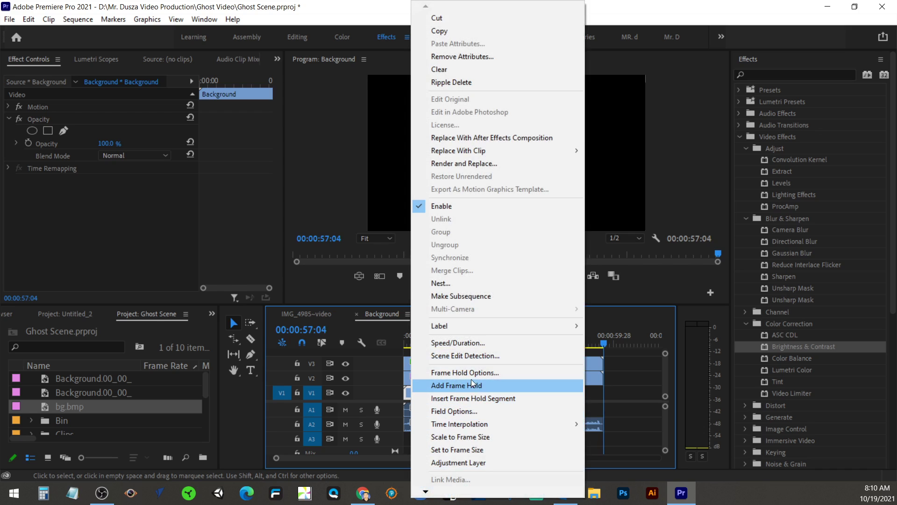
left_click(475, 343)
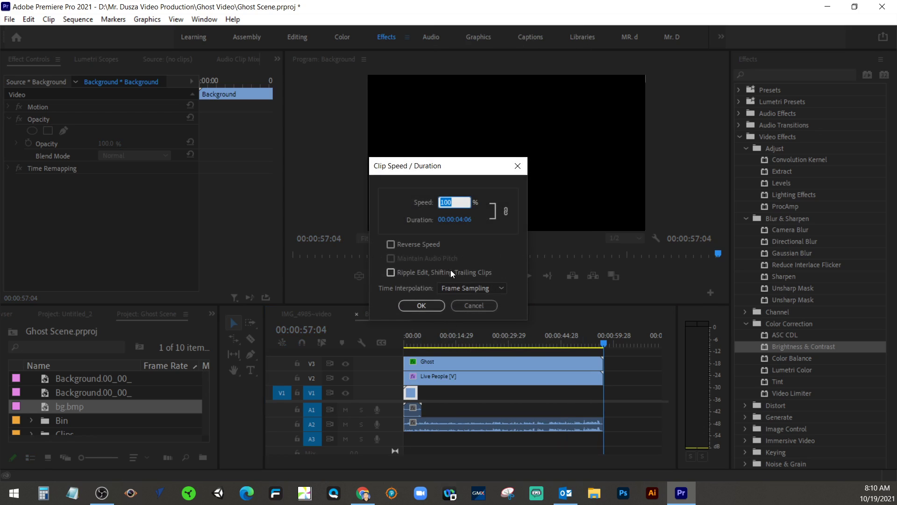
left_click(456, 220)
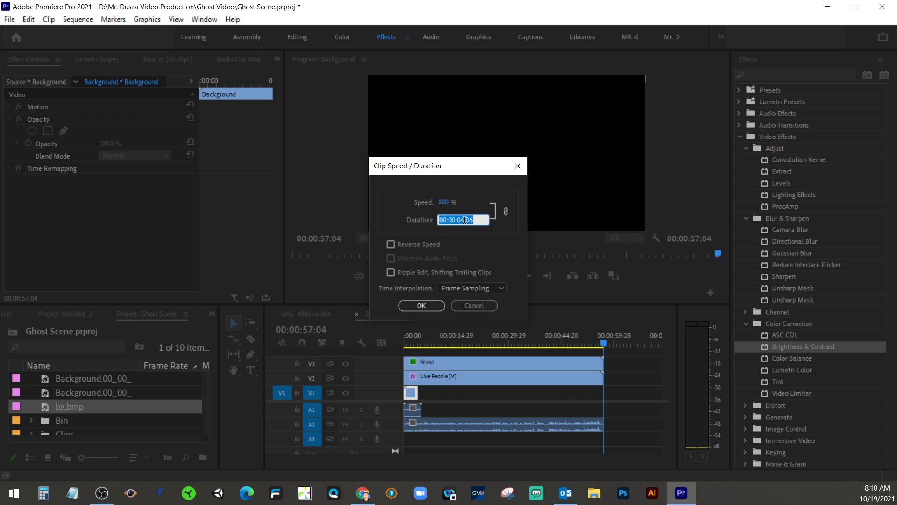
left_click_drag(464, 220, 458, 219)
type("57")
left_click(418, 304)
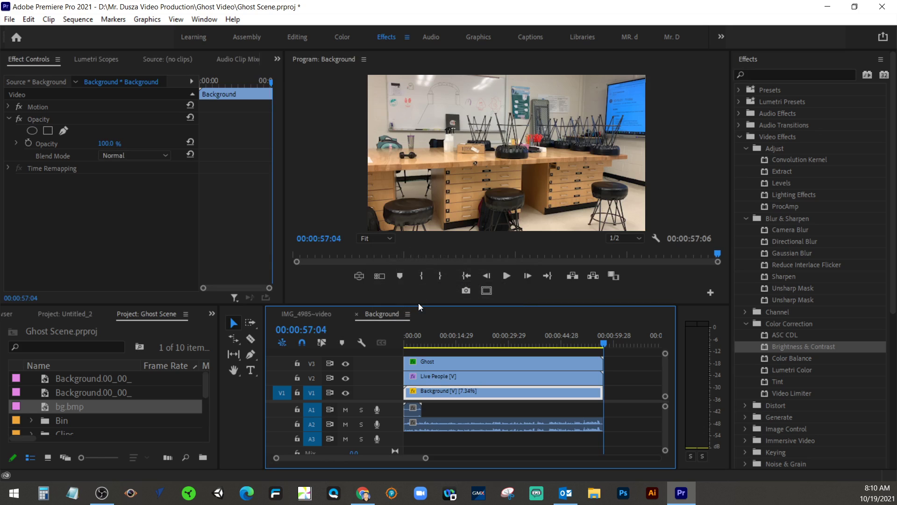
left_click_drag(603, 348, 508, 344)
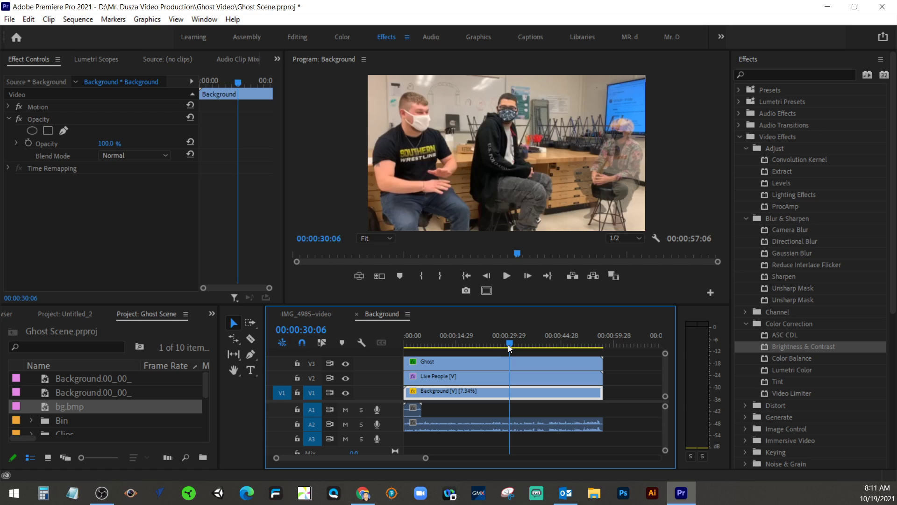
mouse_move(509, 344)
left_mouse_down()
mouse_move(543, 346)
mouse_move(503, 342)
left_mouse_up()
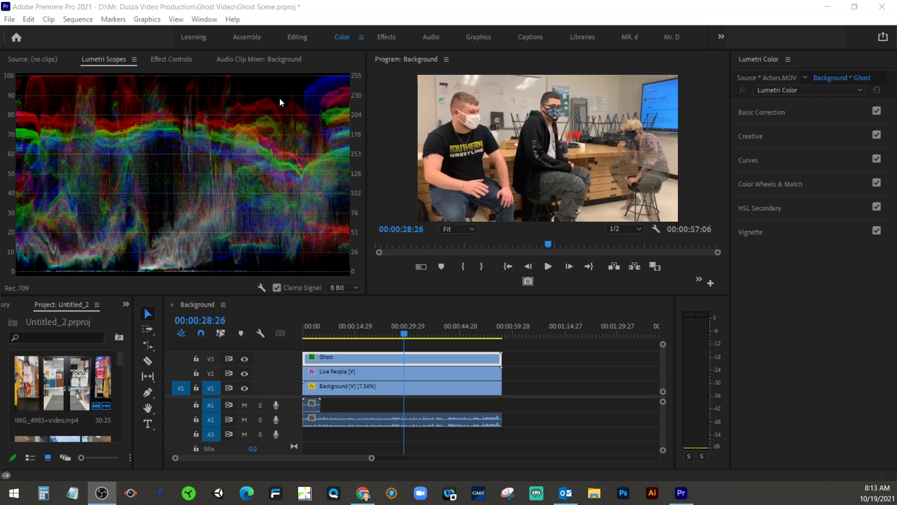
In Lumetri Basic Correction, set Exposure to 0.1 and Shadows to -5.4.
left_click(784, 110)
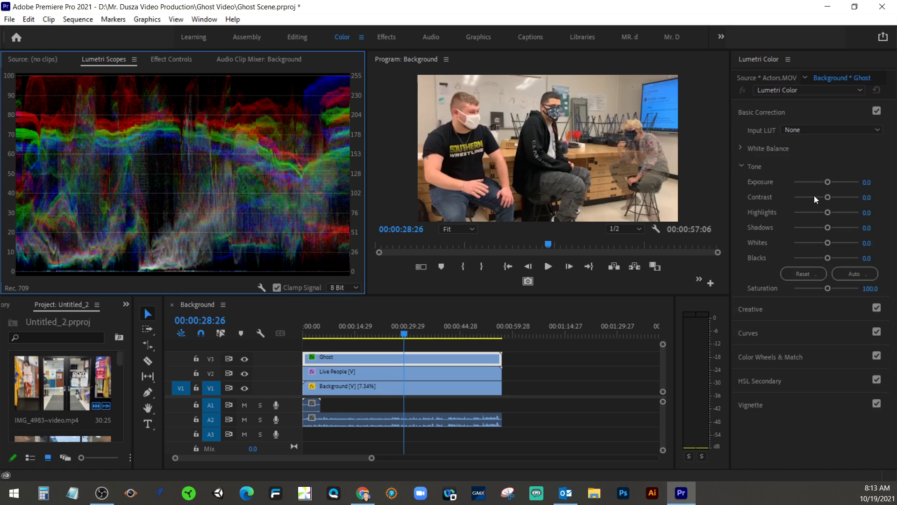
mouse_move(828, 182)
left_mouse_down()
mouse_move(839, 182)
mouse_move(826, 182)
left_mouse_up()
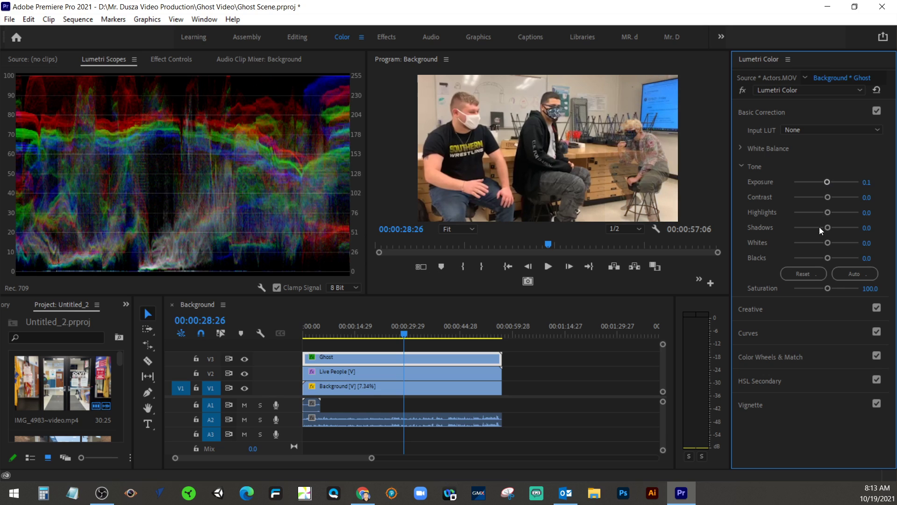
mouse_move(826, 228)
left_mouse_down()
mouse_move(857, 225)
mouse_move(774, 223)
mouse_move(815, 217)
mouse_move(824, 228)
left_mouse_up()
left_click(741, 167)
left_click(740, 166)
Set Lumetri Creative Saturation to 200 and Vibrance to 100, with Faded Film back at 0.
left_click(772, 314)
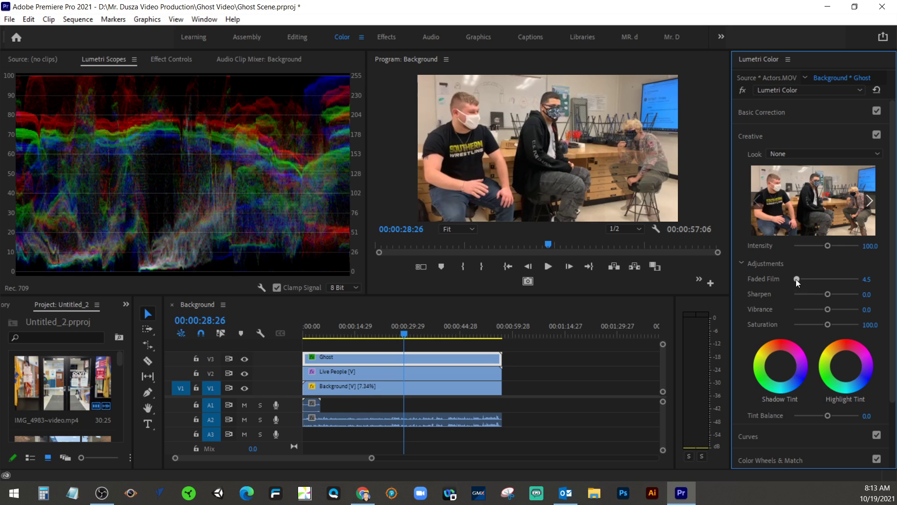
left_click_drag(796, 279, 832, 279)
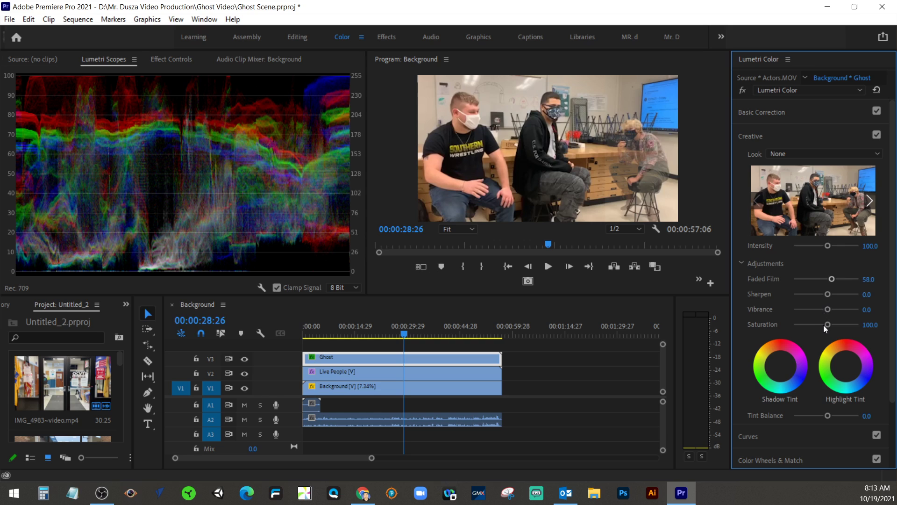
left_click_drag(828, 322, 895, 328)
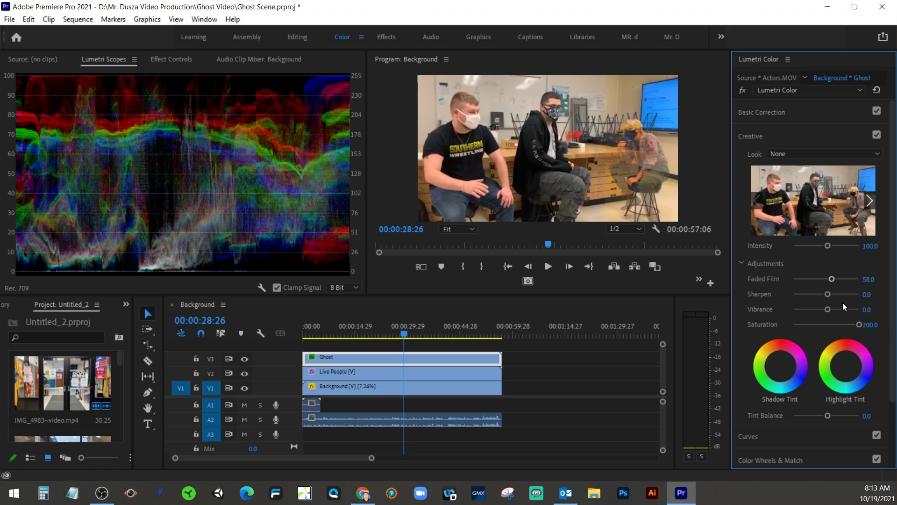
left_click_drag(831, 310, 880, 312)
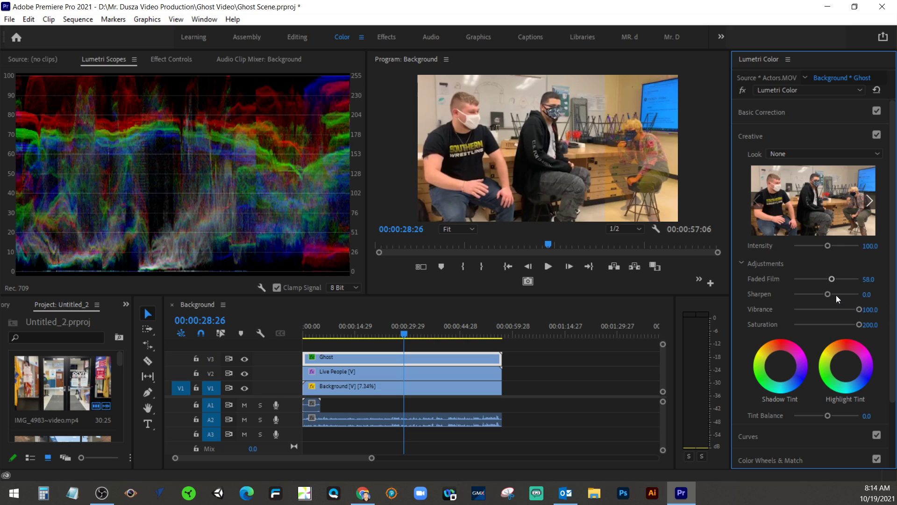
left_click_drag(832, 280, 743, 275)
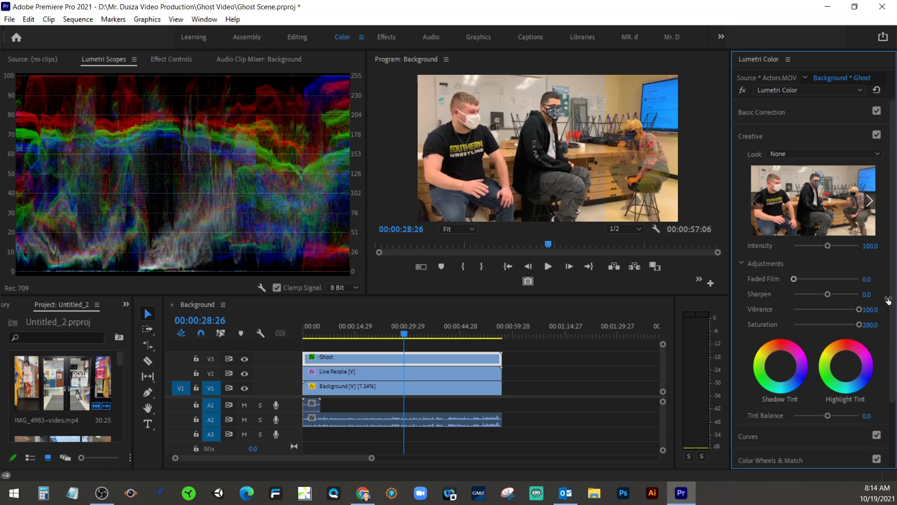
scroll(877, 369, "down", 1)
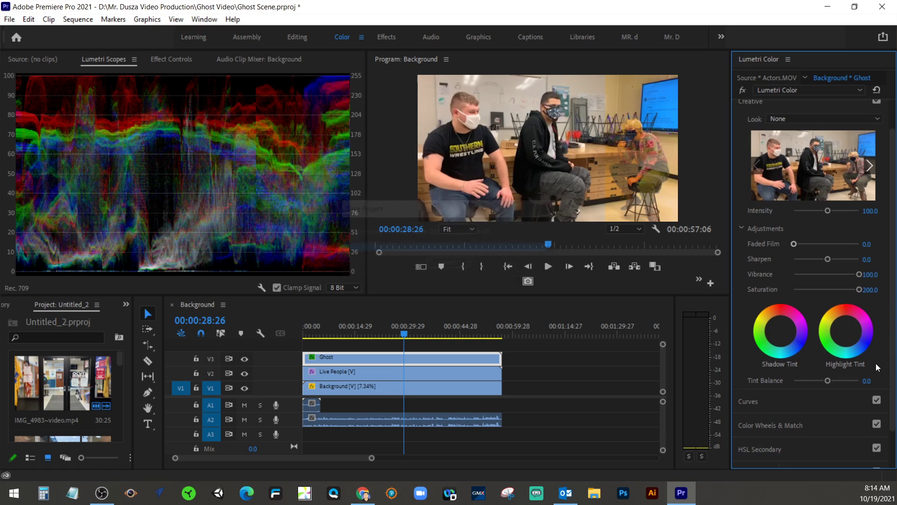
scroll(895, 388, "down", 1)
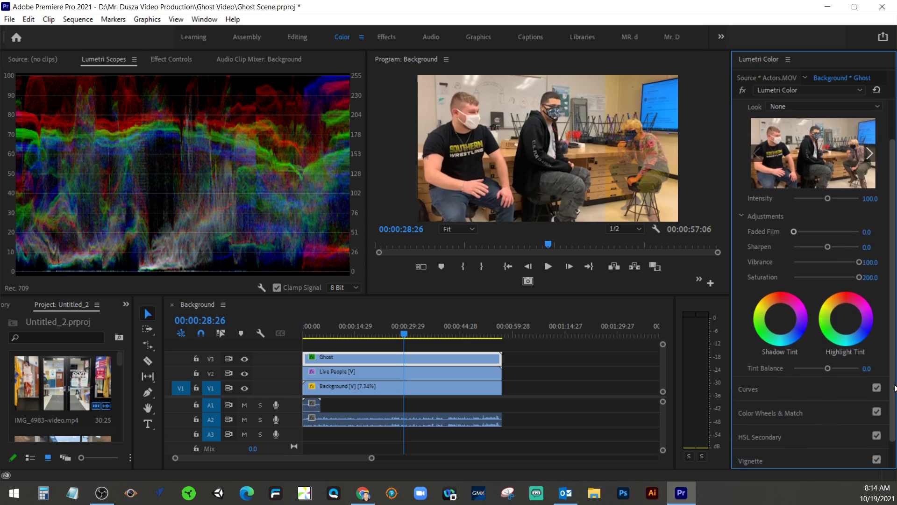
scroll(895, 388, "down", 1)
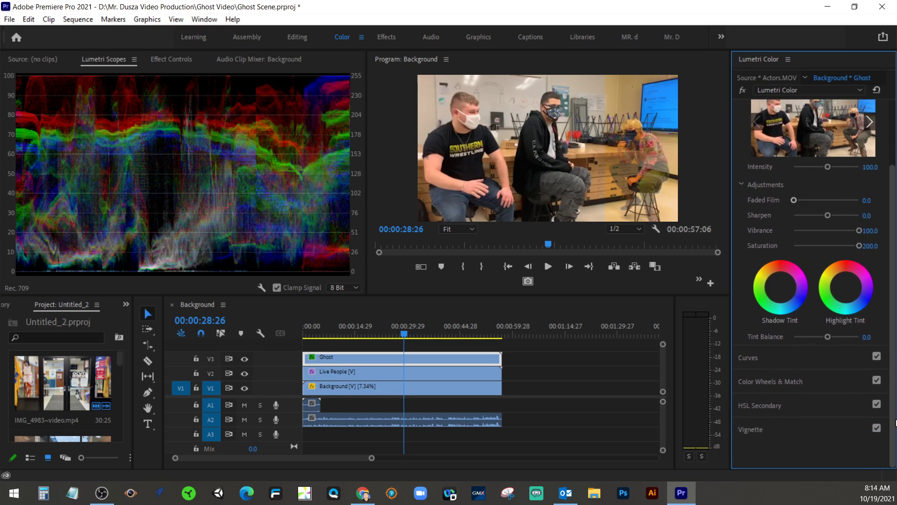
In the Lumetri Vignette section, set Amount to -1.3 and Midpoint to 58.0.
left_click(751, 432)
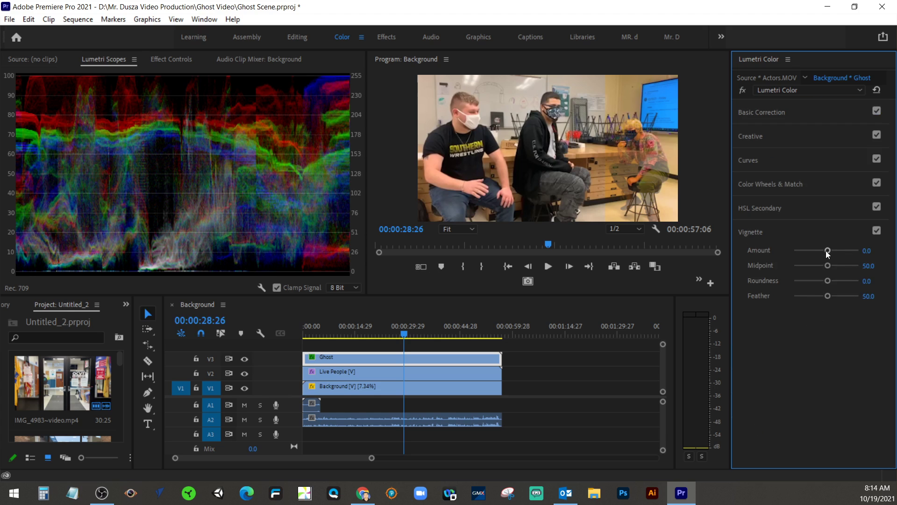
mouse_move(827, 250)
left_mouse_down()
mouse_move(875, 253)
mouse_move(807, 245)
mouse_move(834, 264)
mouse_move(870, 266)
mouse_move(831, 265)
left_mouse_up()
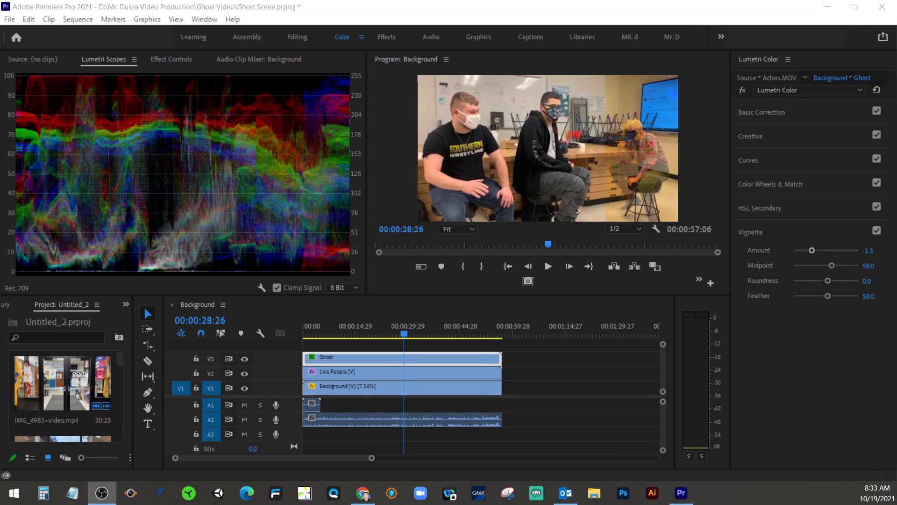
Return the playhead to the start of the sequence.
left_click(405, 335)
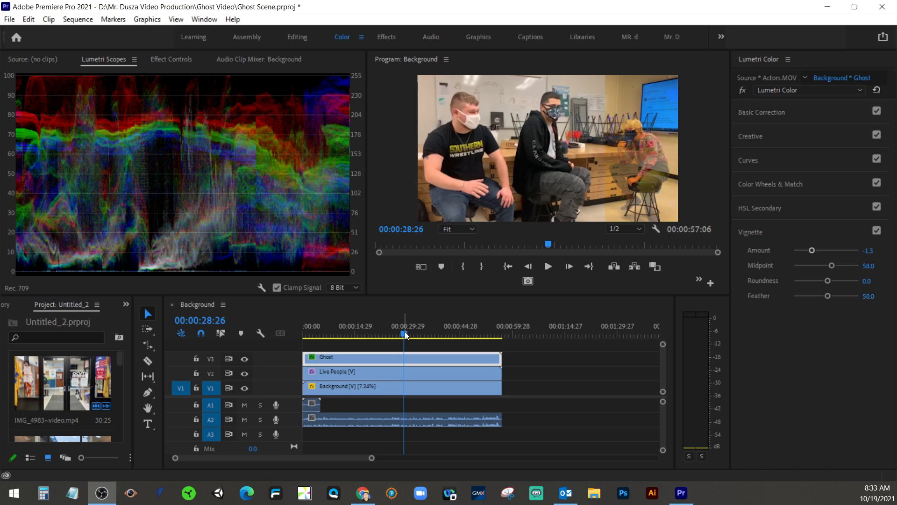
left_click_drag(405, 335, 282, 326)
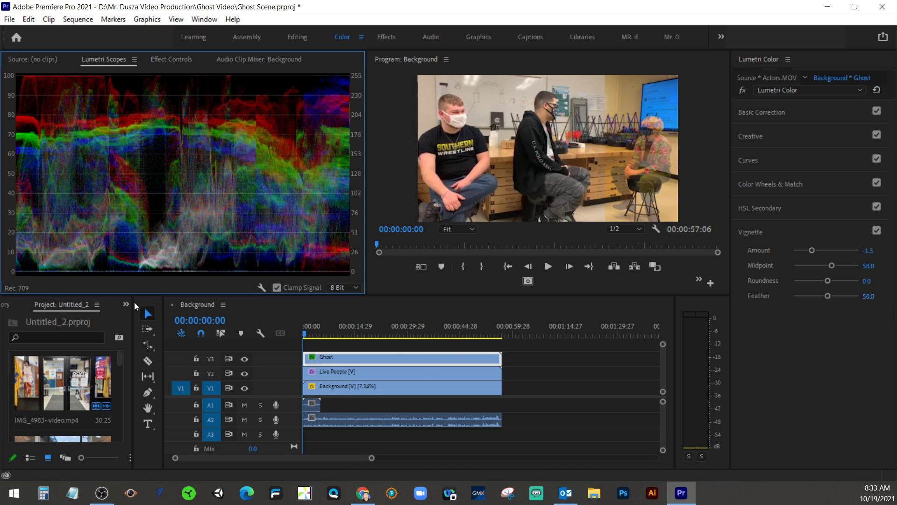
key("alt+Tab")
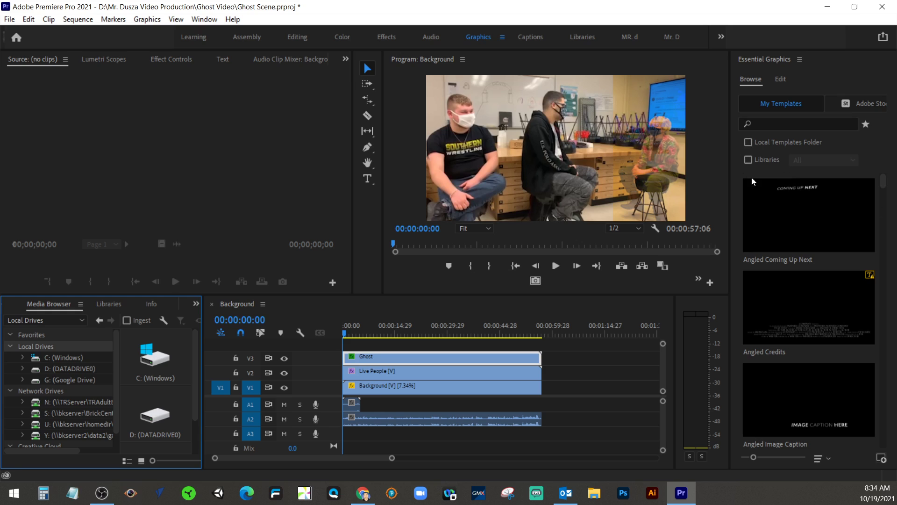
Scroll the Essential Graphics templates down to Angled Title and select it.
scroll(822, 270, "down", 3)
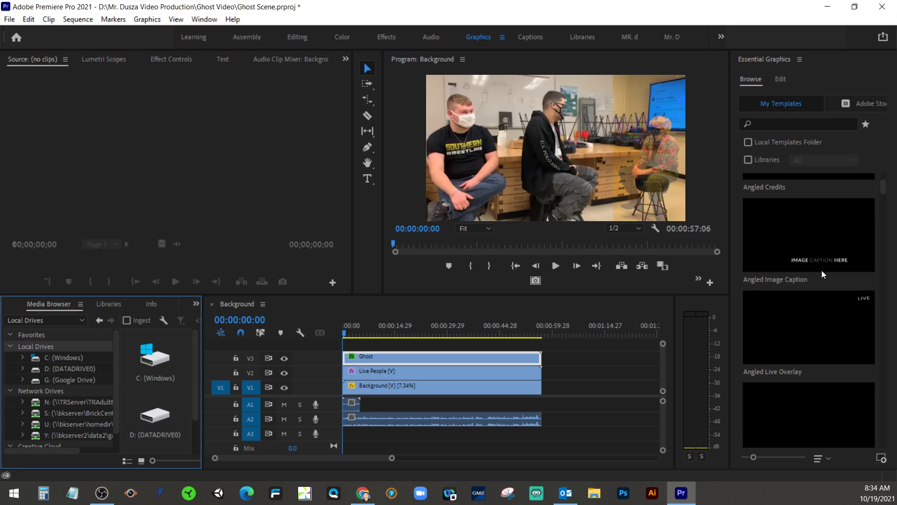
scroll(821, 270, "down", 2)
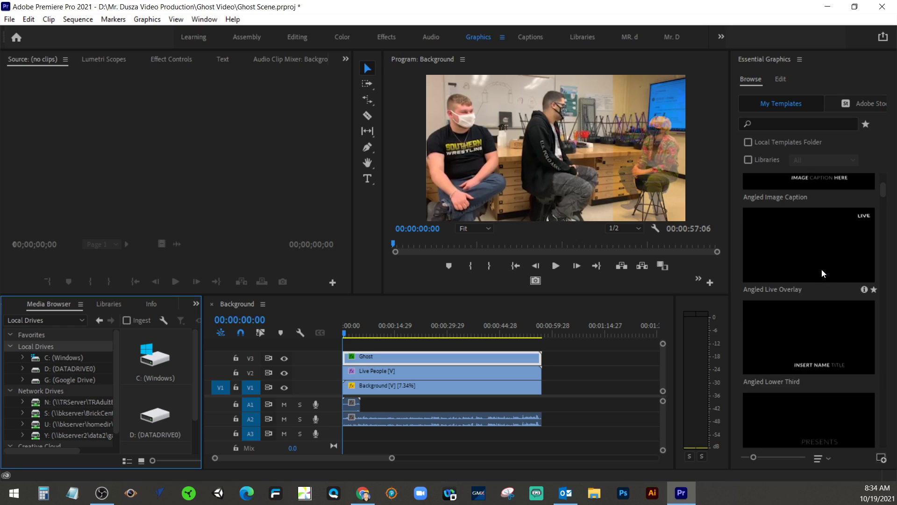
scroll(812, 239, "down", 3)
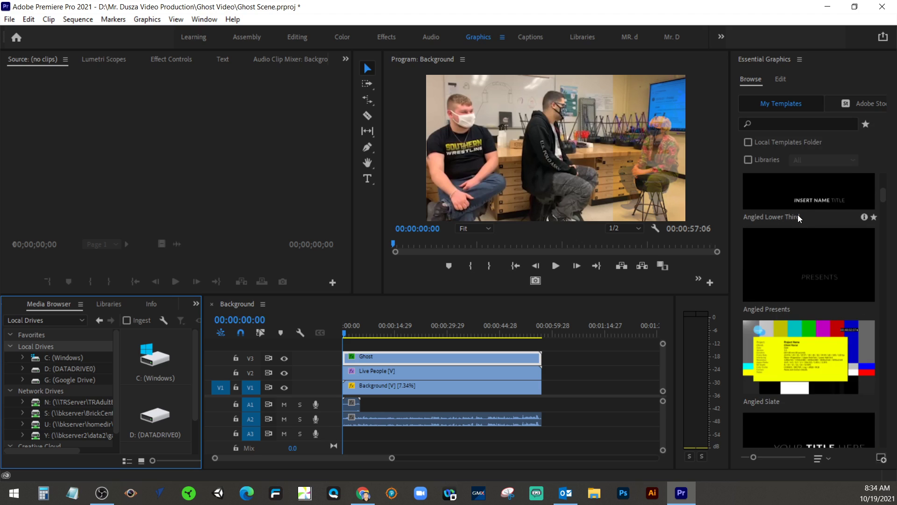
scroll(796, 217, "down", 1)
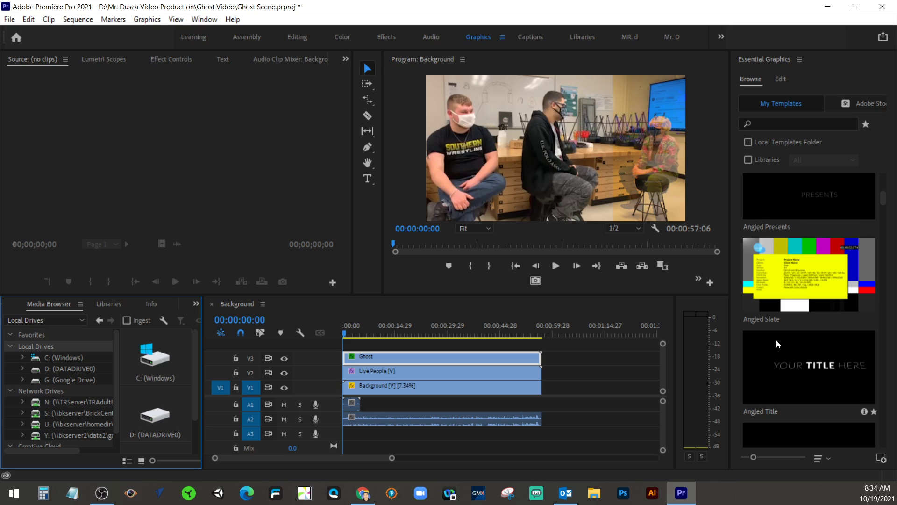
scroll(776, 346, "down", 1)
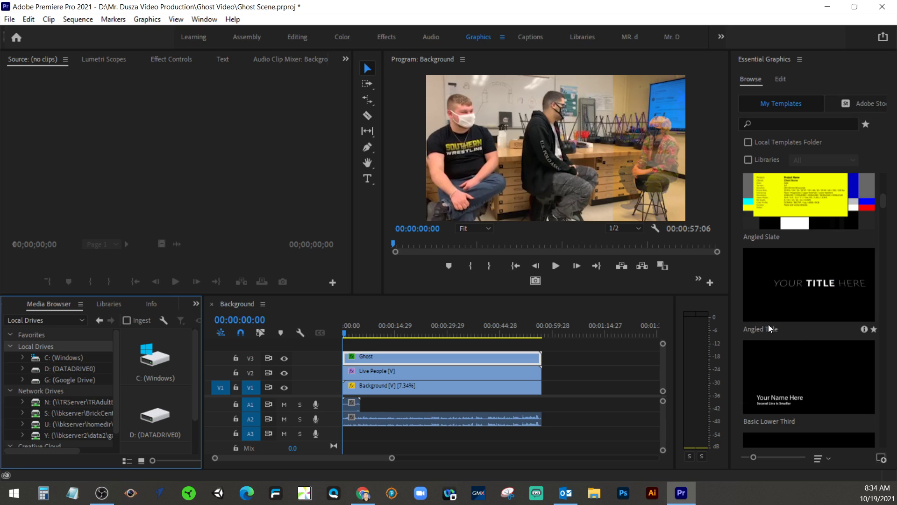
left_click(818, 292)
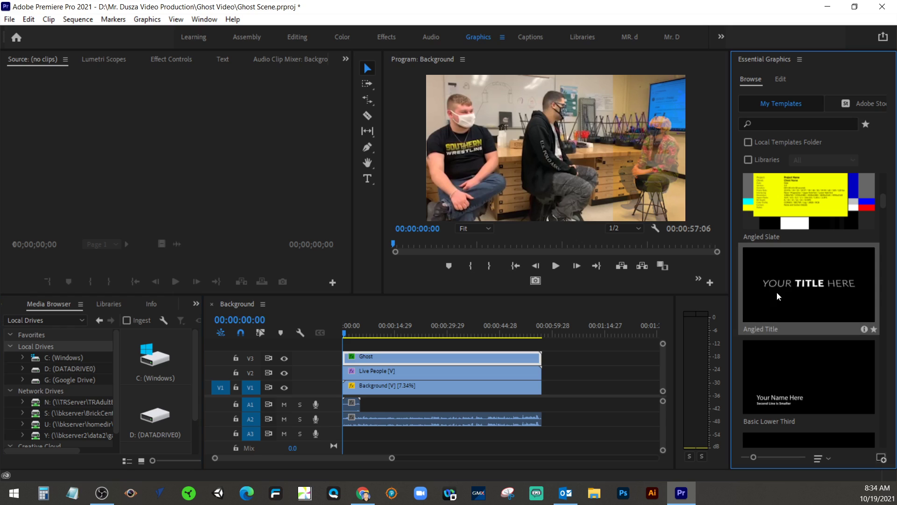
right_click(801, 303)
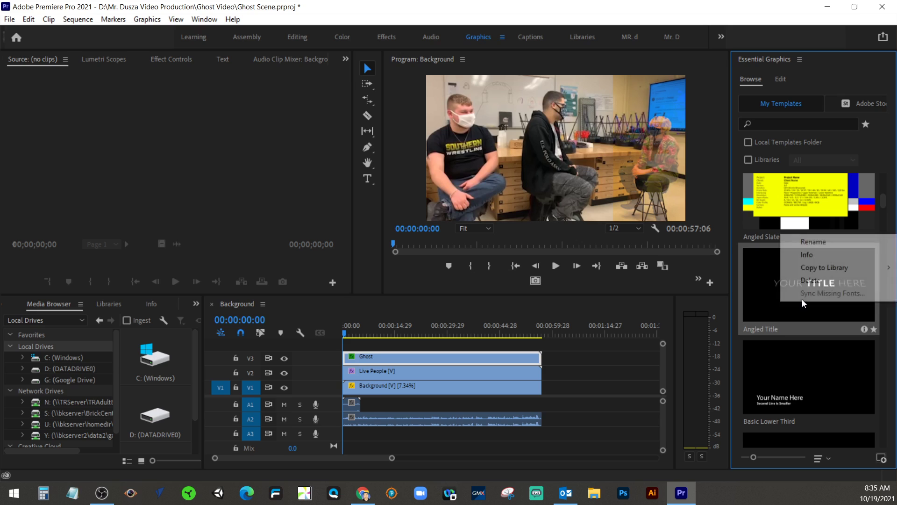
left_click(768, 295)
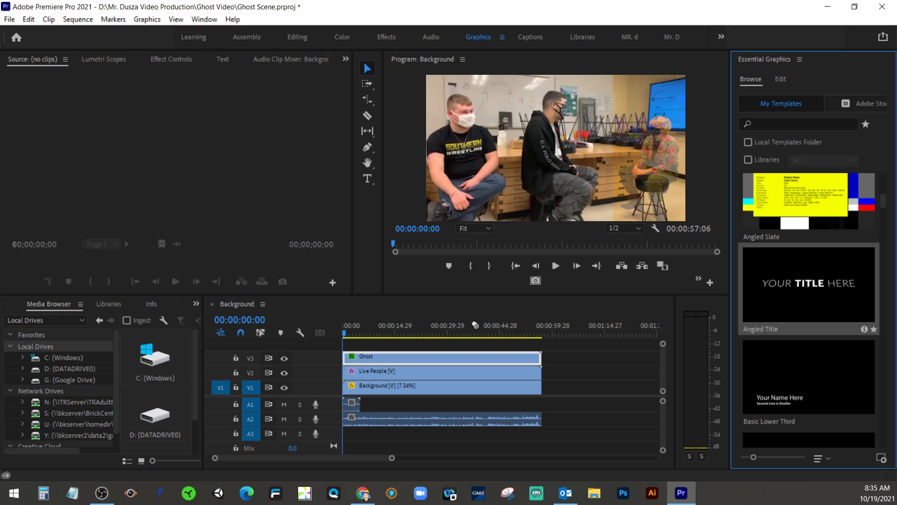
Place the Angled Title on V4 at the sequence start and type 'Ghost Scene Demo' as its text.
left_click(342, 333)
left_click_drag(771, 279, 351, 345)
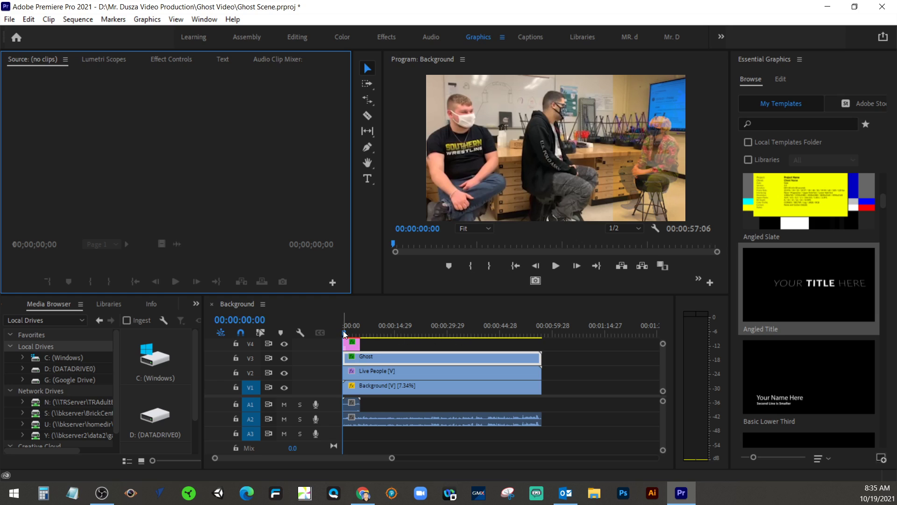
left_click_drag(343, 330, 350, 332)
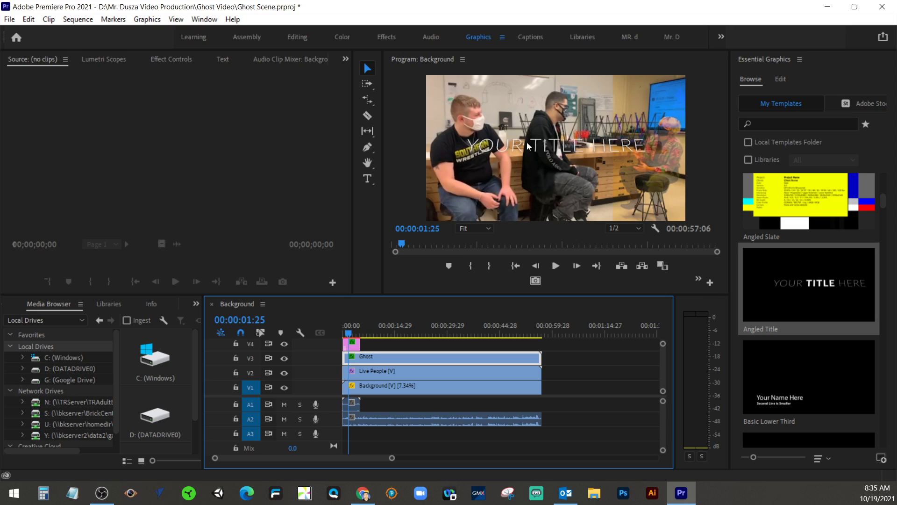
double_click(526, 142)
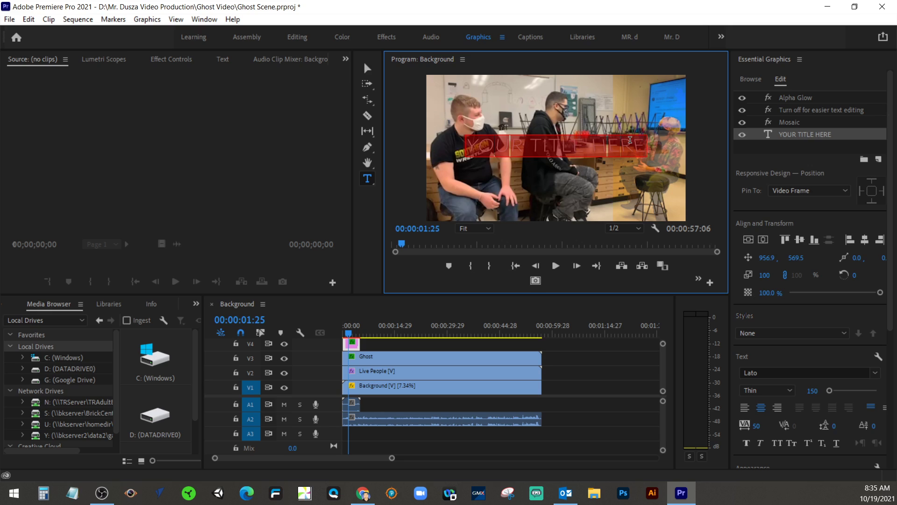
type("Gh")
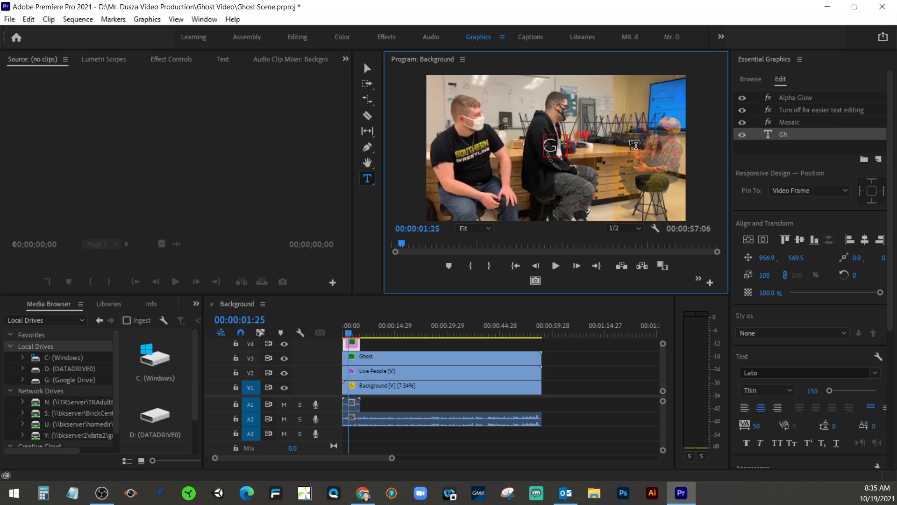
type("ost S")
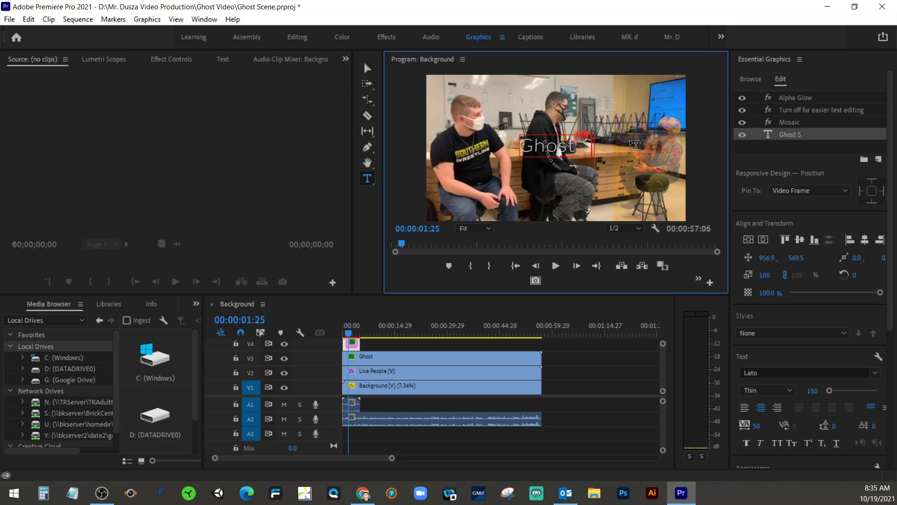
type("cene Demo")
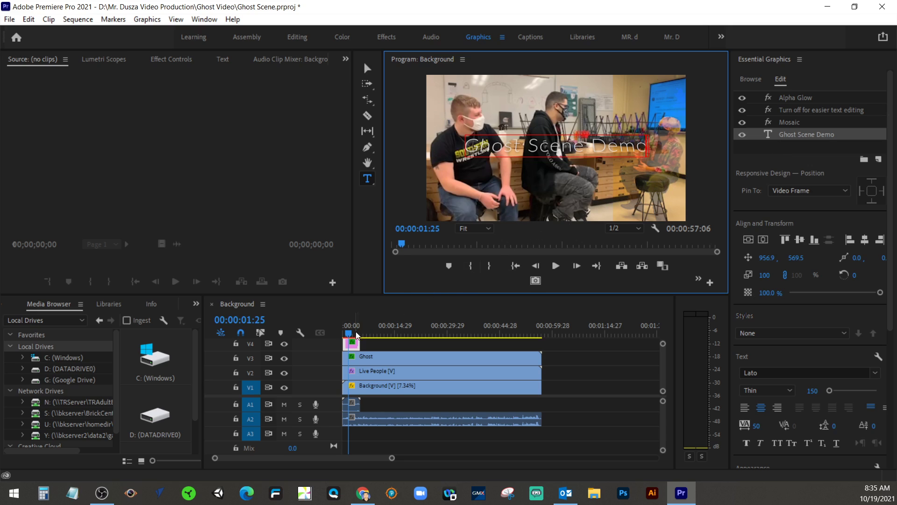
Preview the opening title from 00:00:00:00, then move the playhead to 00:00:57:02.
left_click(343, 336)
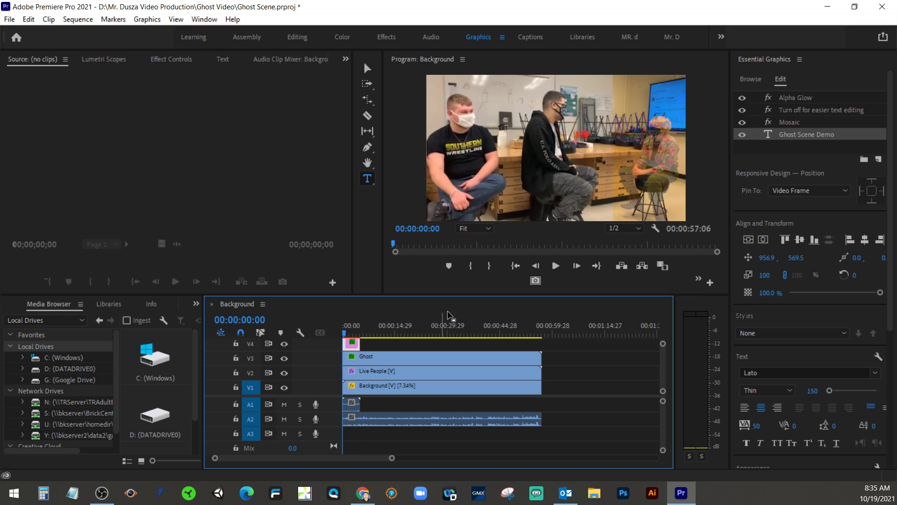
left_click(556, 268)
left_click(557, 266)
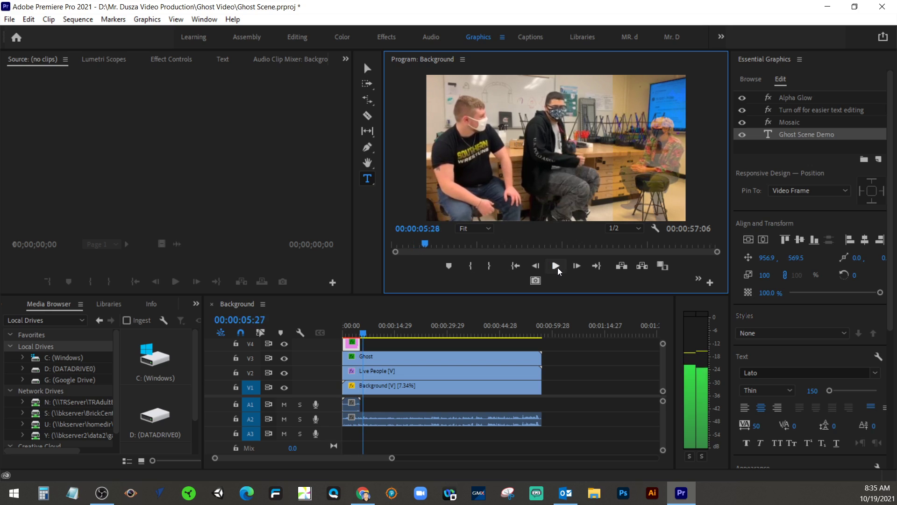
left_click(556, 266)
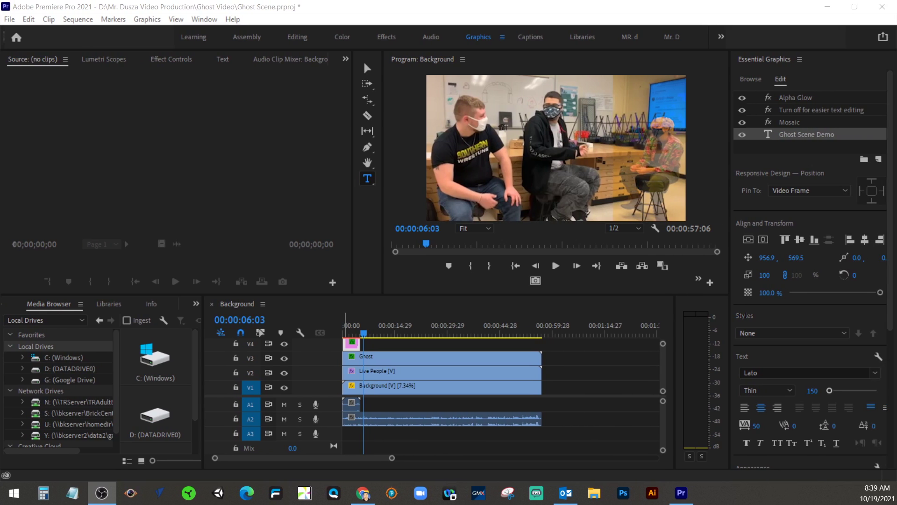
left_click(367, 333)
left_click_drag(368, 335, 544, 342)
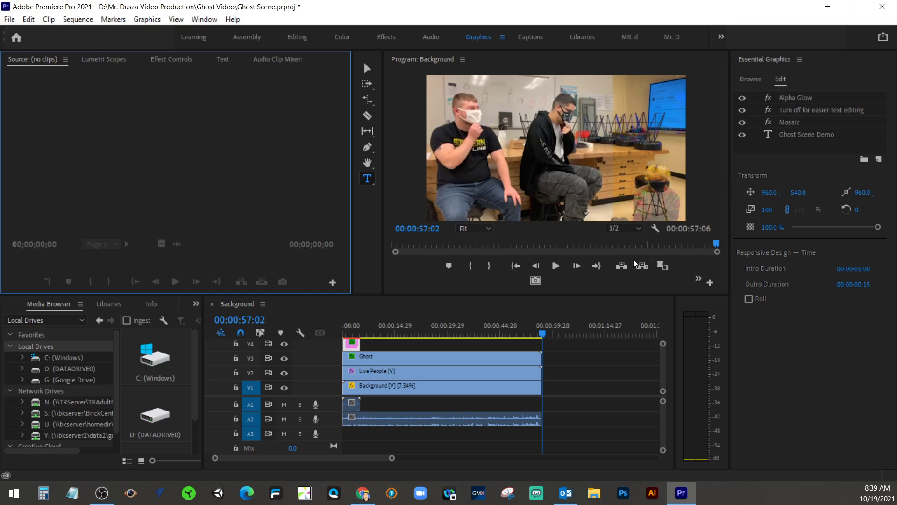
Create a text box near the frame centre reading 'Edited by:' followed by the editor's name.
left_click(755, 81)
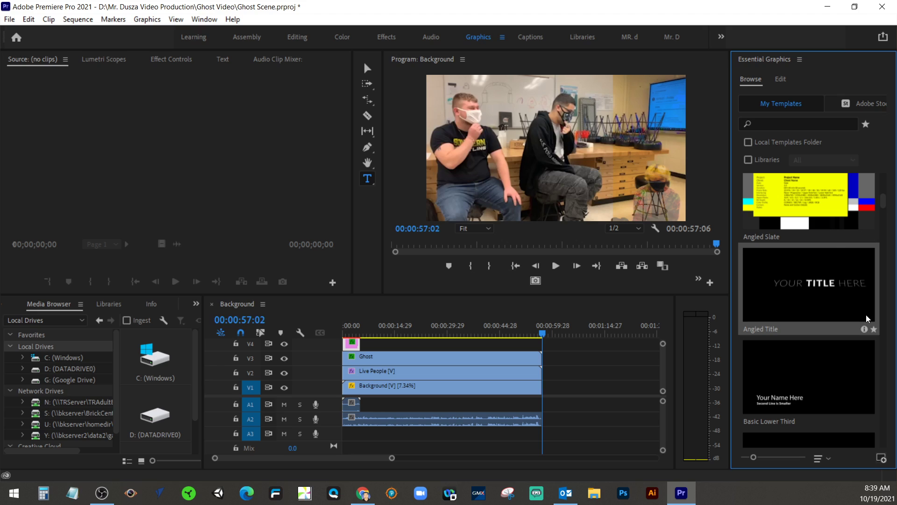
scroll(866, 317, "down", 2)
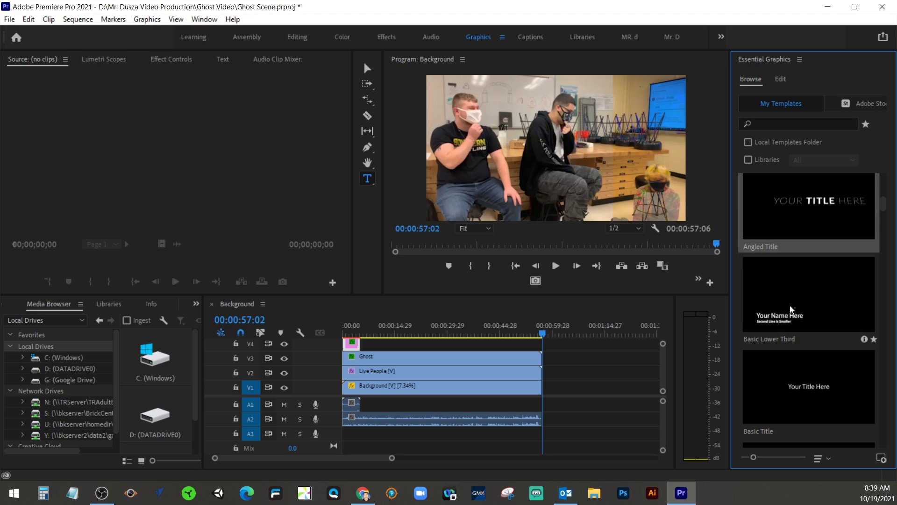
scroll(765, 304, "up", 3)
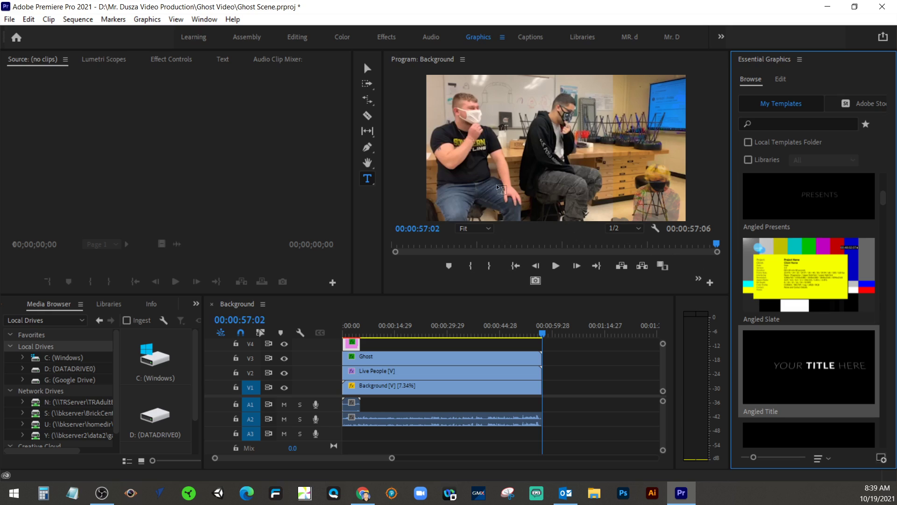
left_click(369, 180)
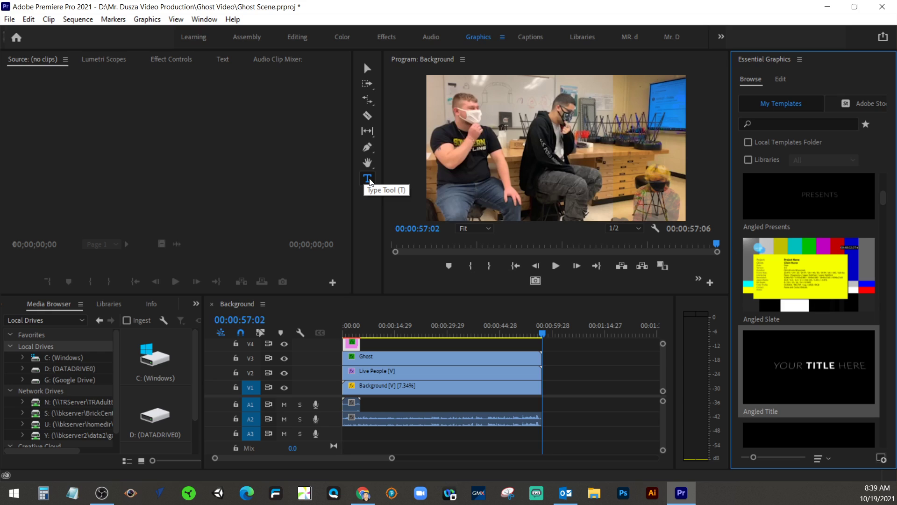
left_click_drag(488, 134, 590, 169)
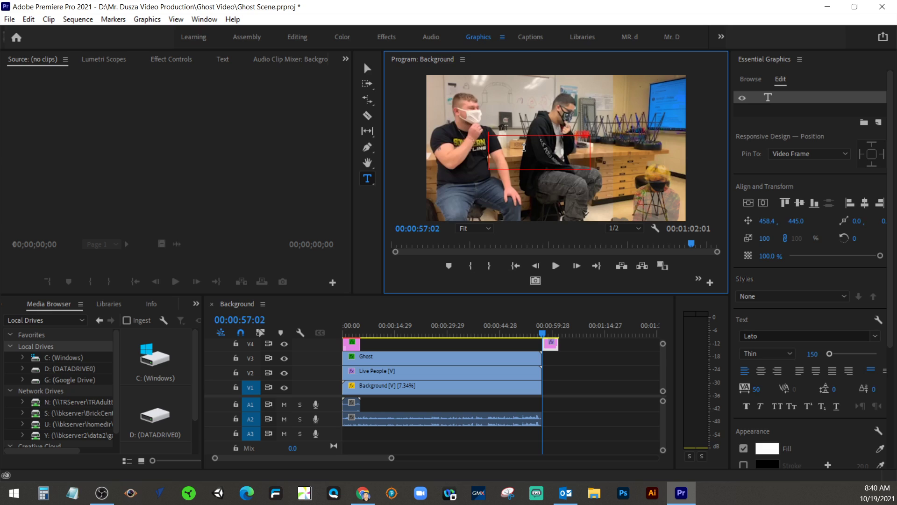
type("EDited by")
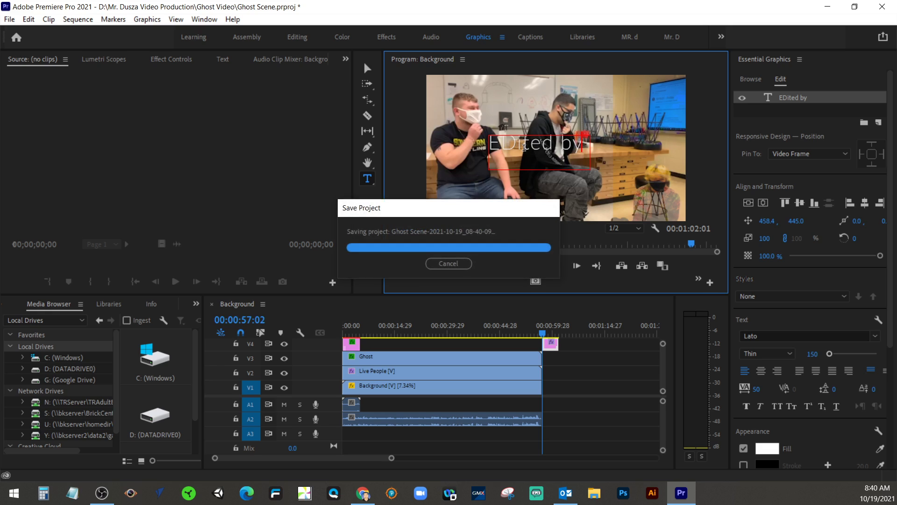
type(":J. Dusza")
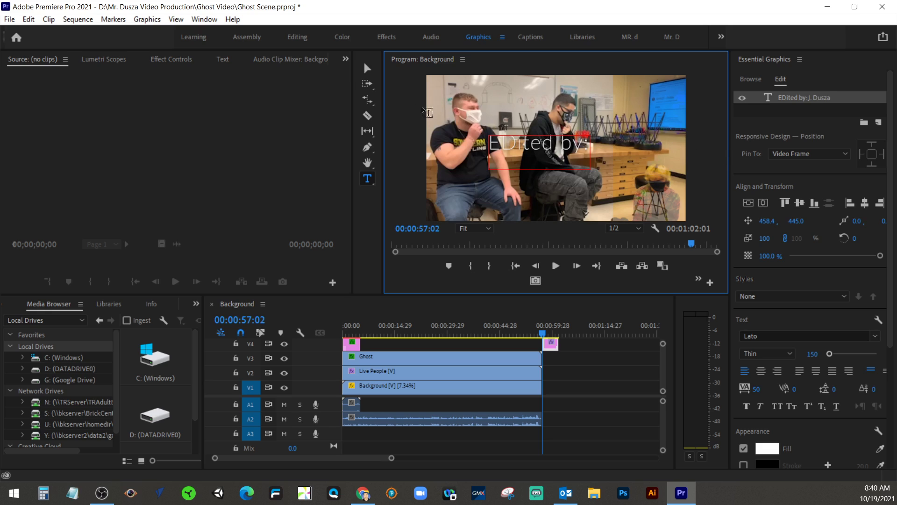
Widen the credit text box onto two lines and correct 'EDited' to 'Edited'.
left_click(364, 68)
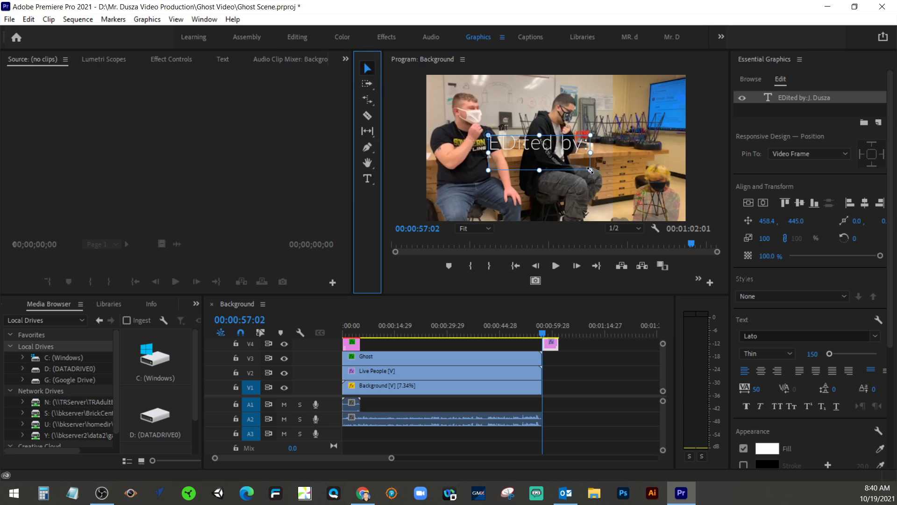
left_click_drag(590, 170, 630, 185)
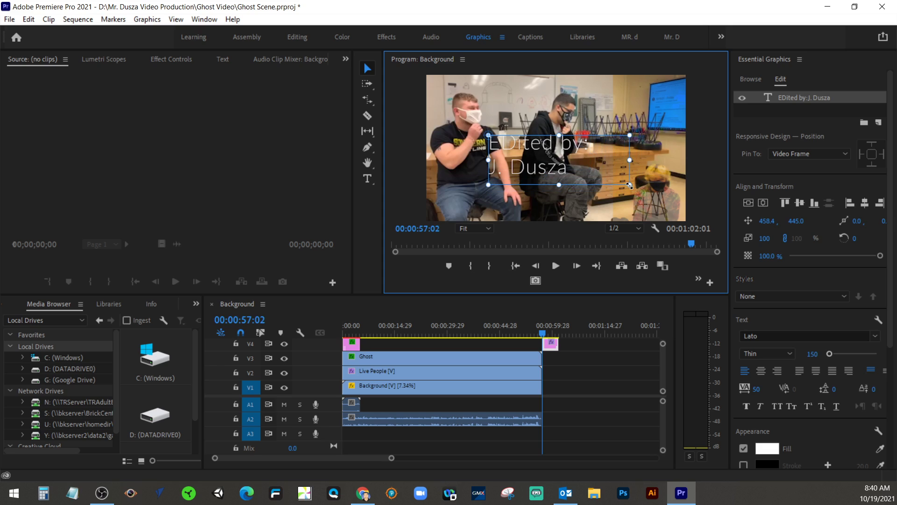
double_click(515, 145)
left_click(514, 144)
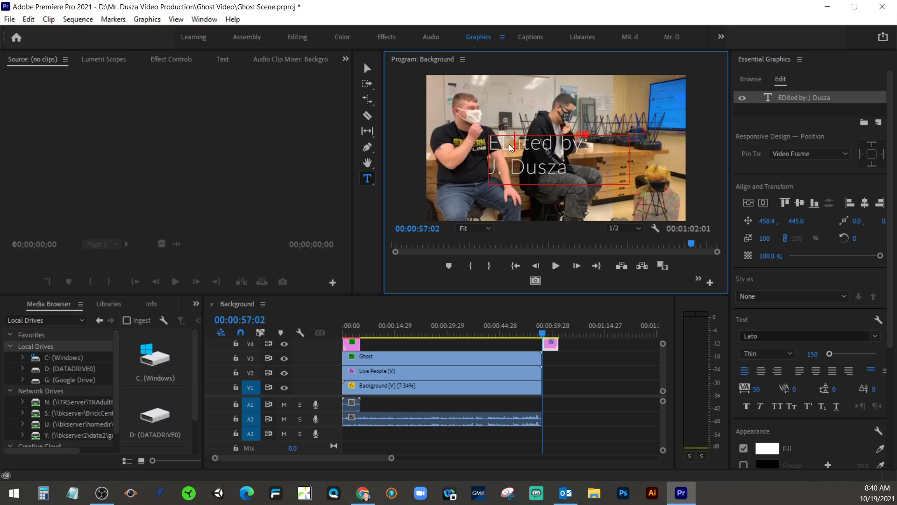
left_click_drag(515, 145, 503, 144)
type("d")
left_click(368, 69)
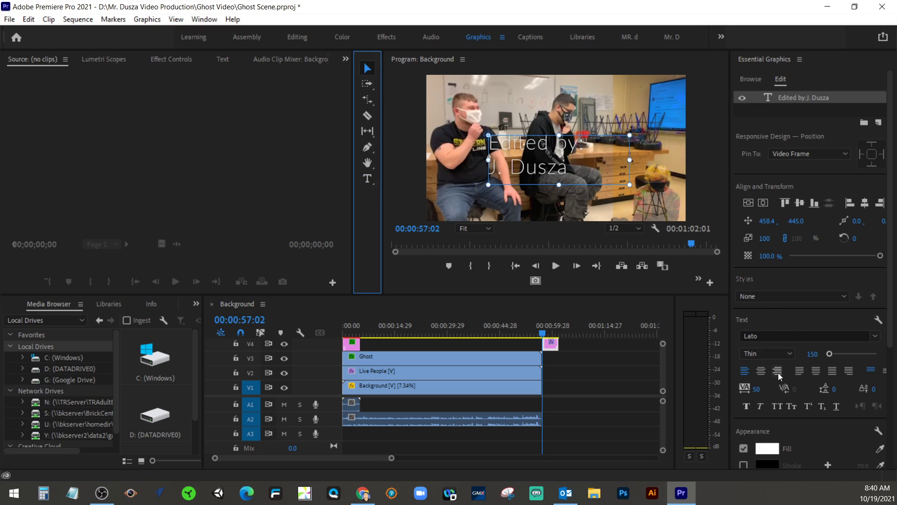
Centre-align the credit text, move it lower in the frame, and reselect it.
left_click(761, 371)
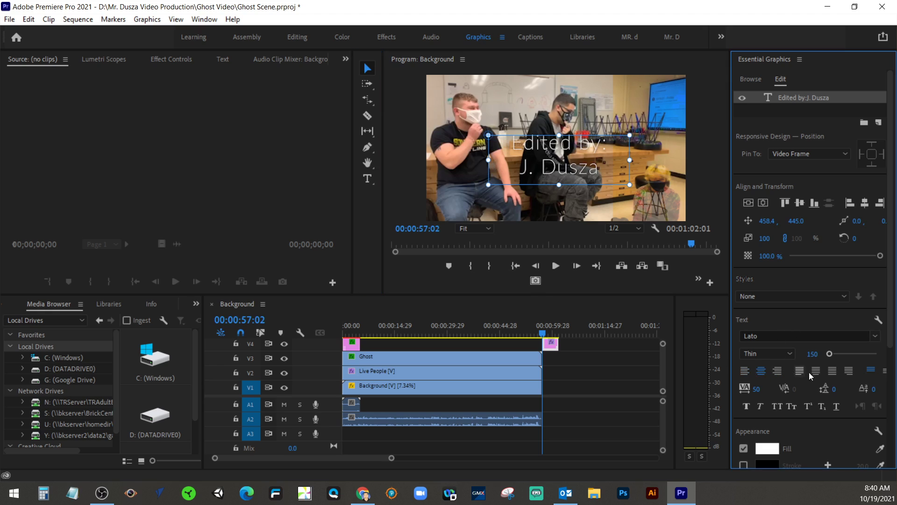
left_click_drag(573, 148, 573, 153)
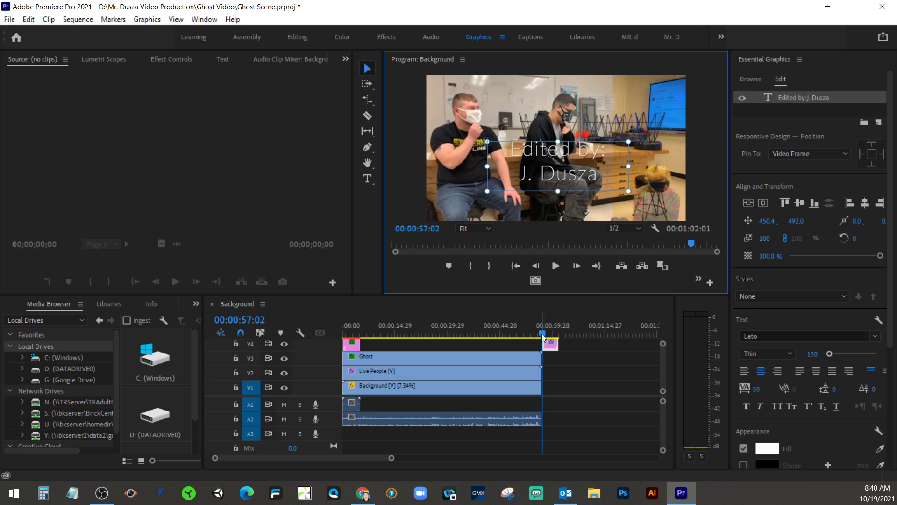
left_click_drag(543, 335, 545, 337)
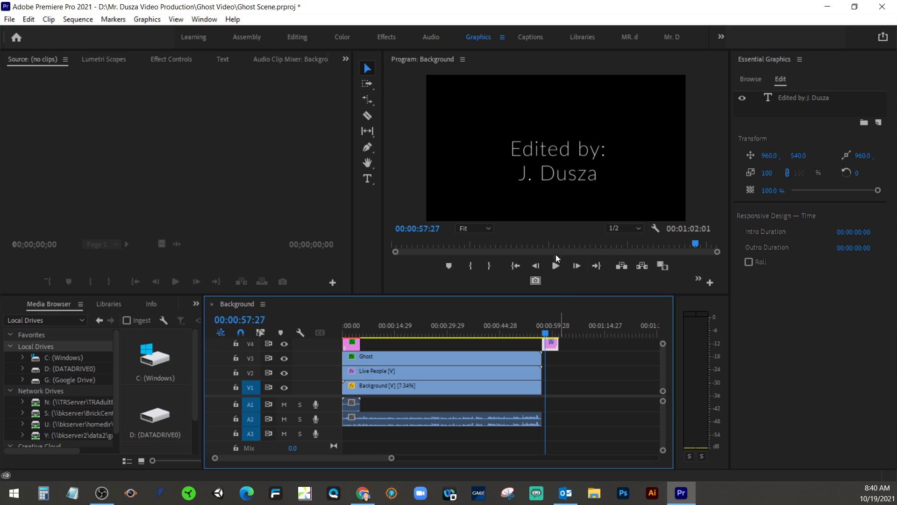
left_click(557, 178)
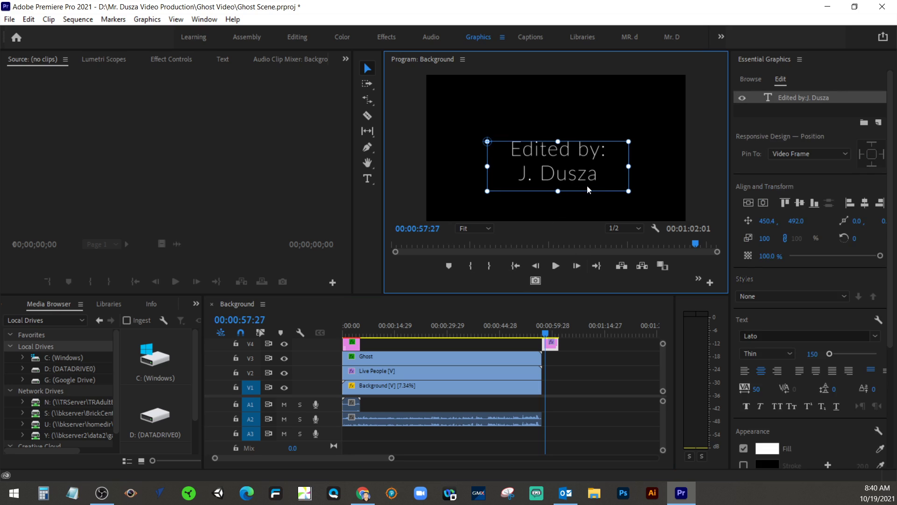
Change the credit title's font from Lato Thin to Agency FB Regular.
left_click(875, 337)
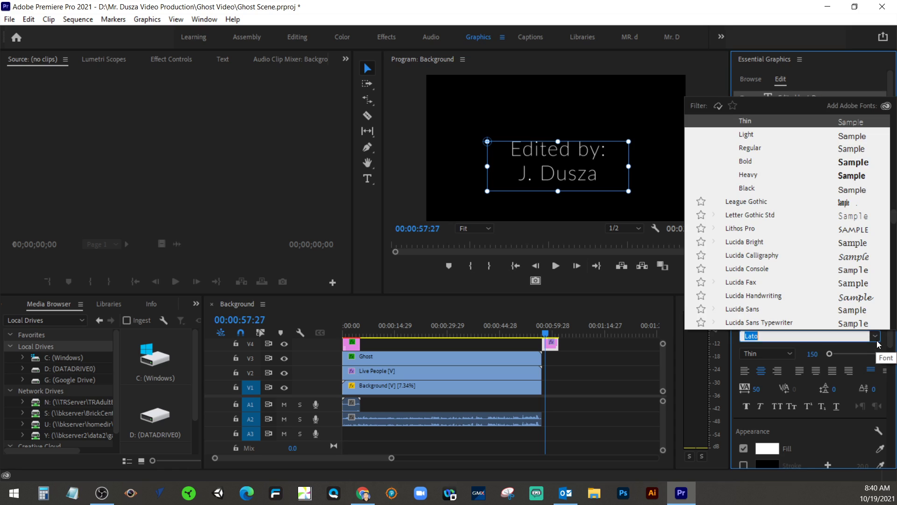
left_click(831, 162)
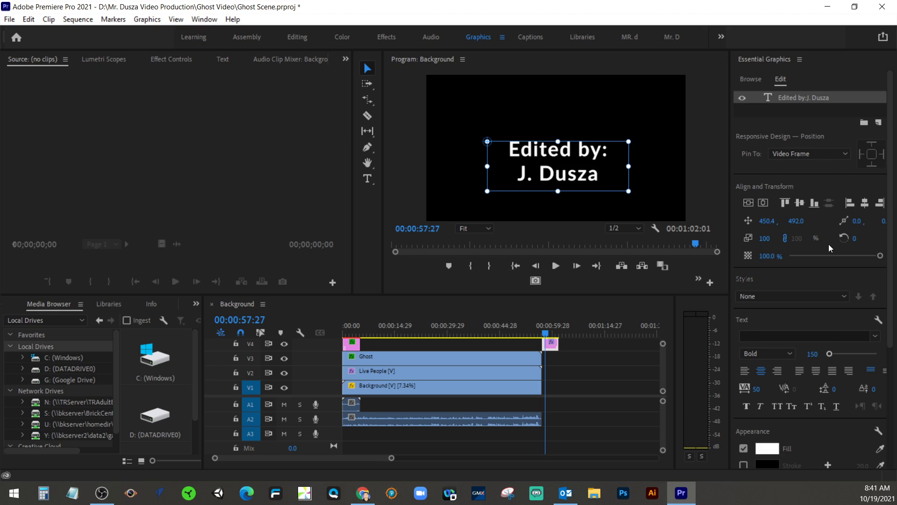
scroll(828, 253, "down", 3)
scroll(826, 254, "up", 5)
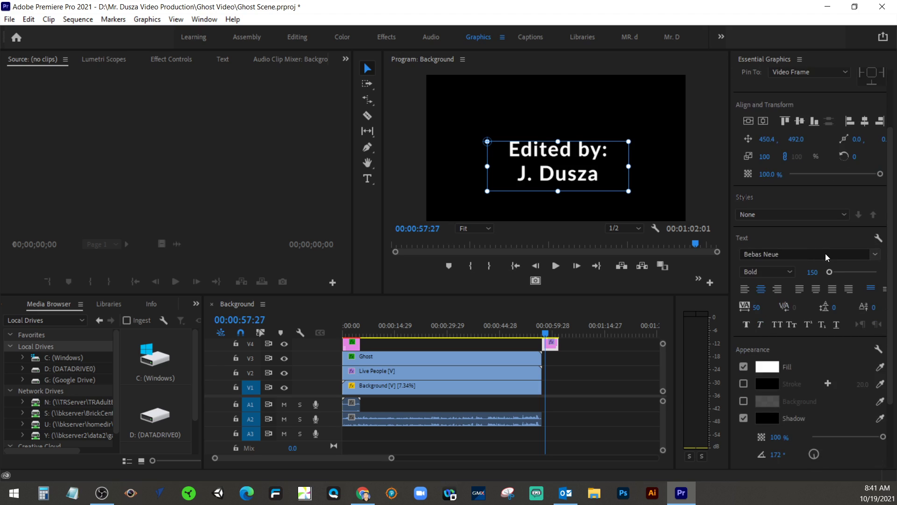
scroll(819, 243, "up", 1)
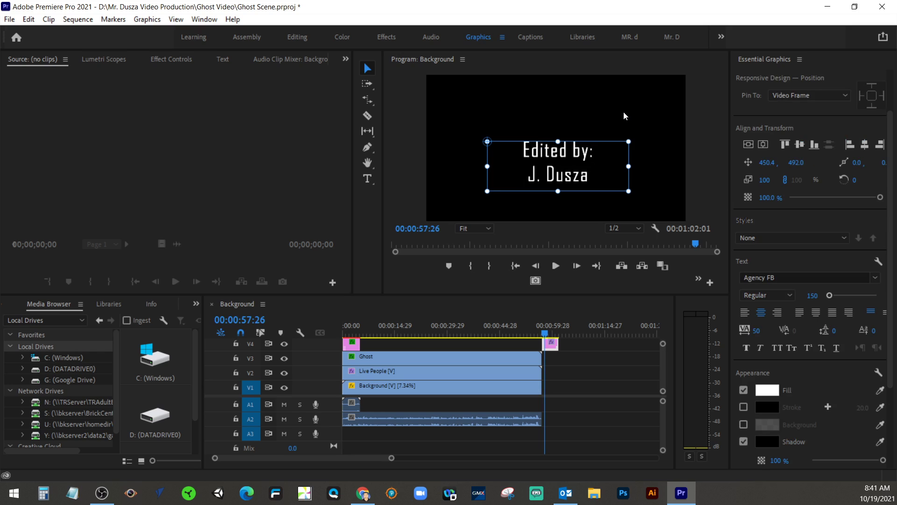
key("Right")
key("Right")
key("Right")
key("Right")
left_click(652, 151)
left_click(576, 159)
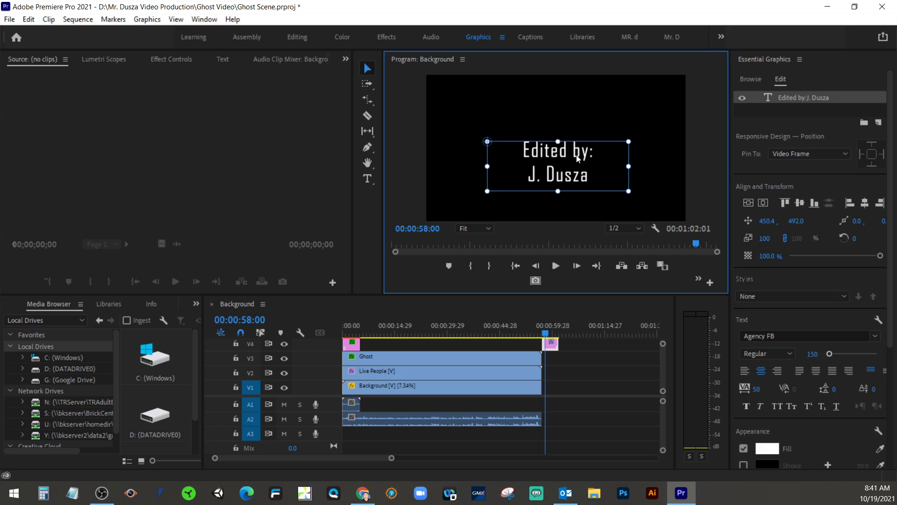
left_click(658, 156)
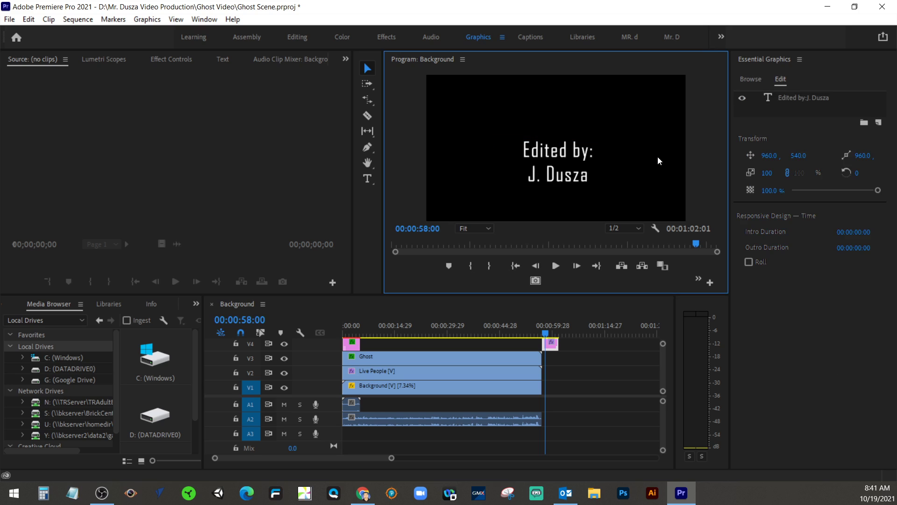
Try the credit title's Roll option, switching it on and then off again.
left_click(573, 156)
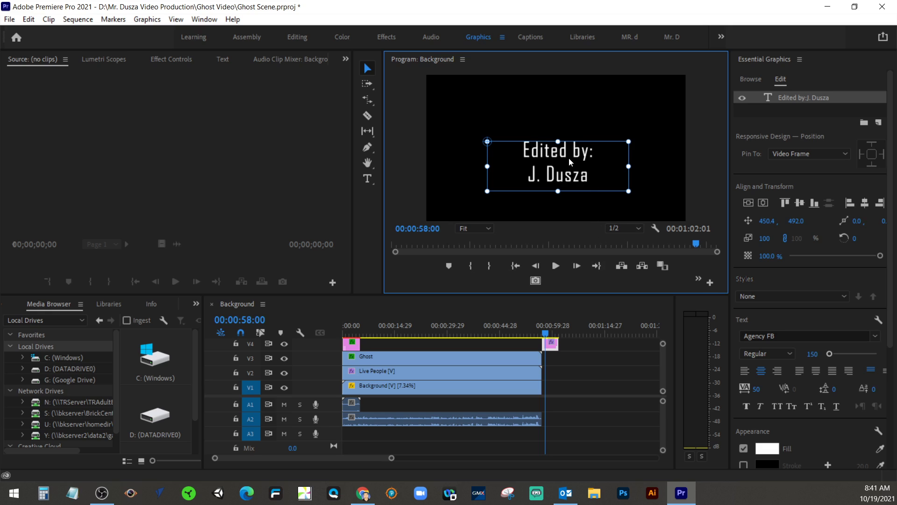
left_click(657, 151)
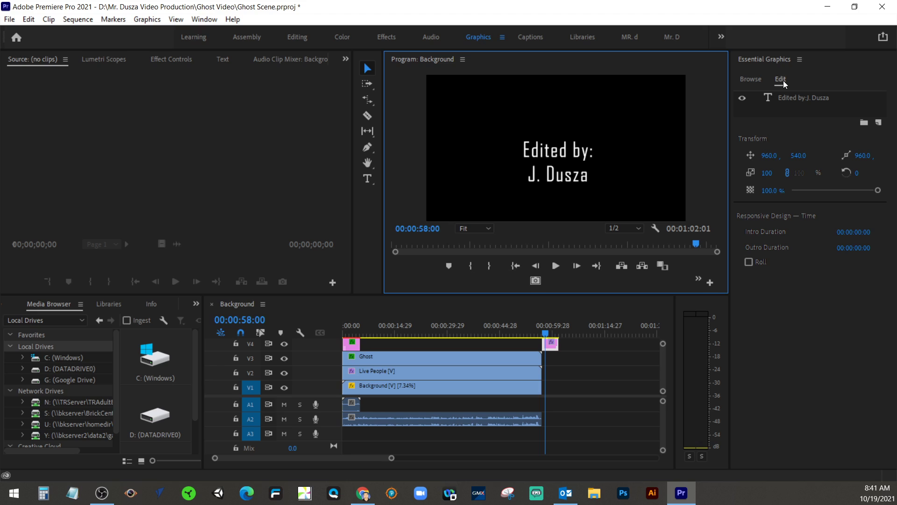
left_click(747, 263)
left_click(747, 262)
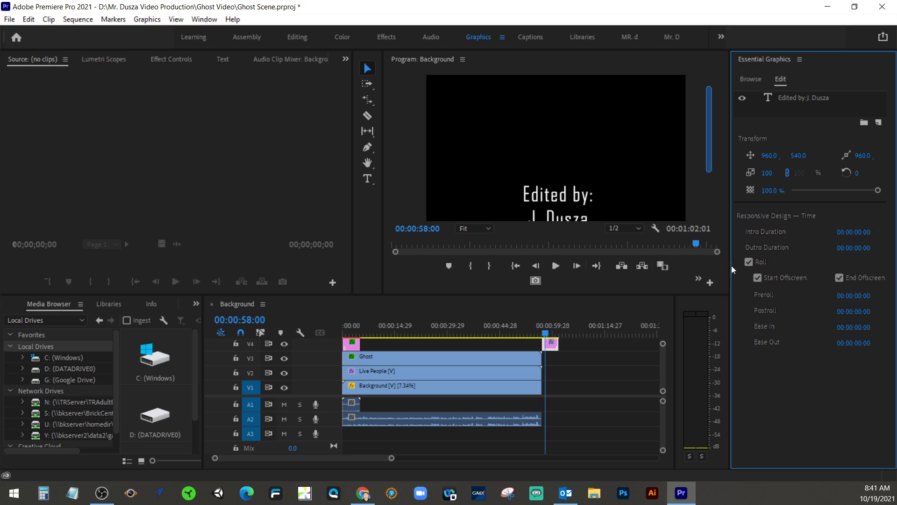
left_click(747, 262)
Enable Roll for the credit title clip and scrub the playhead to preview it scrolling.
left_click(574, 168)
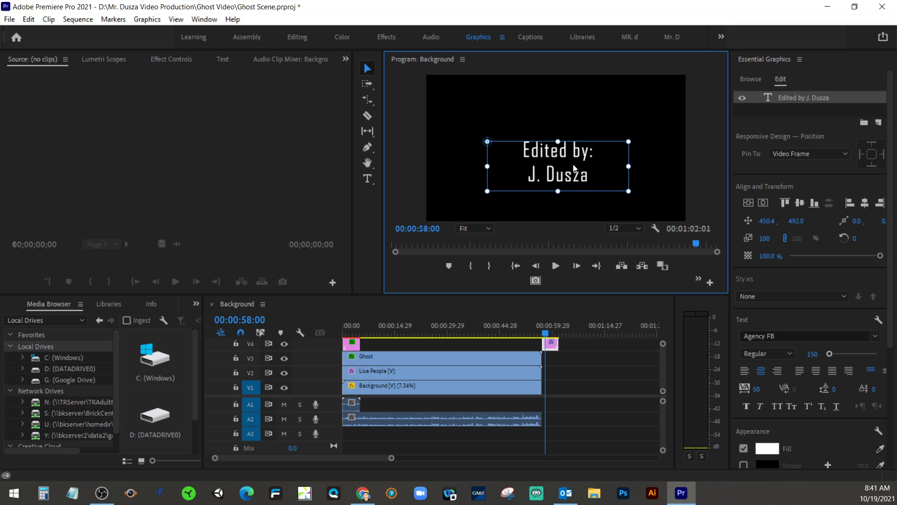
left_click(653, 164)
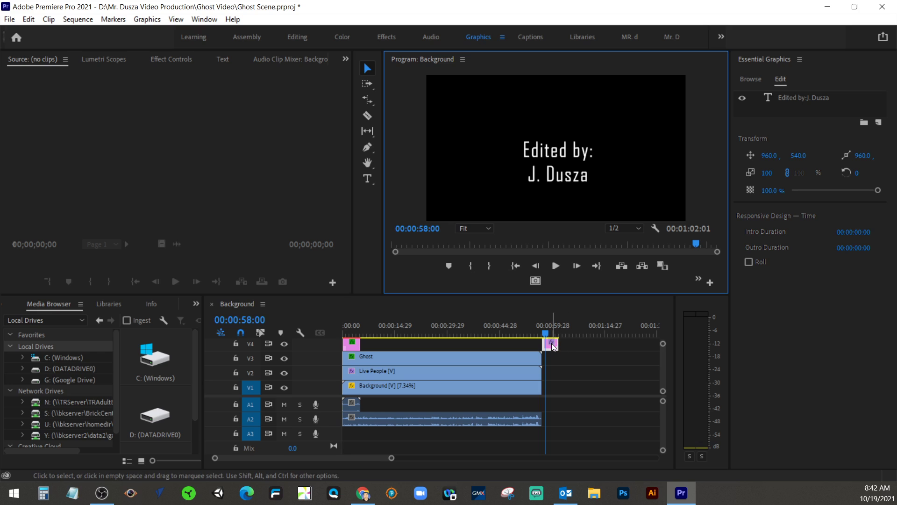
left_click(562, 363)
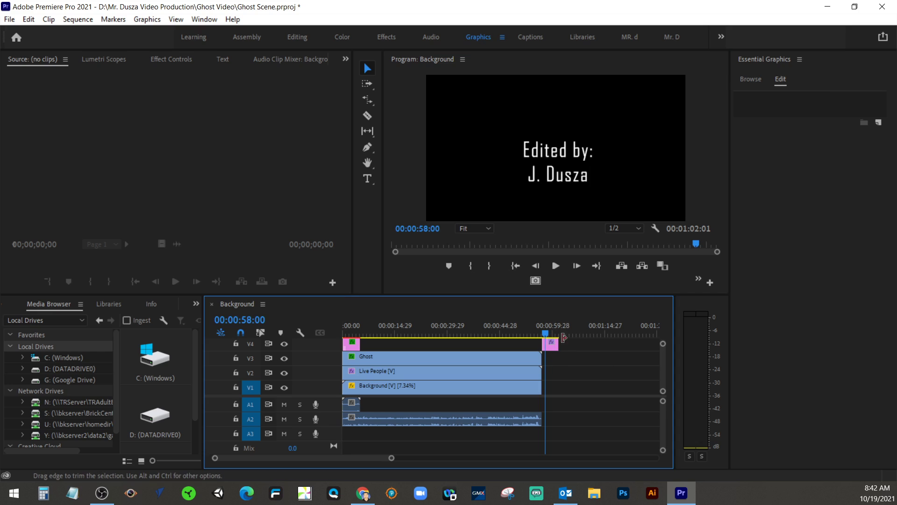
left_click(555, 343)
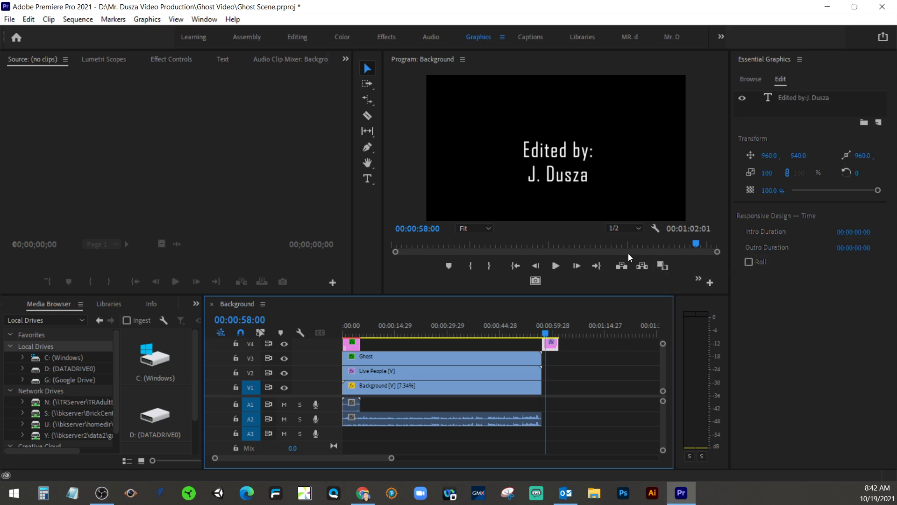
left_click(550, 140)
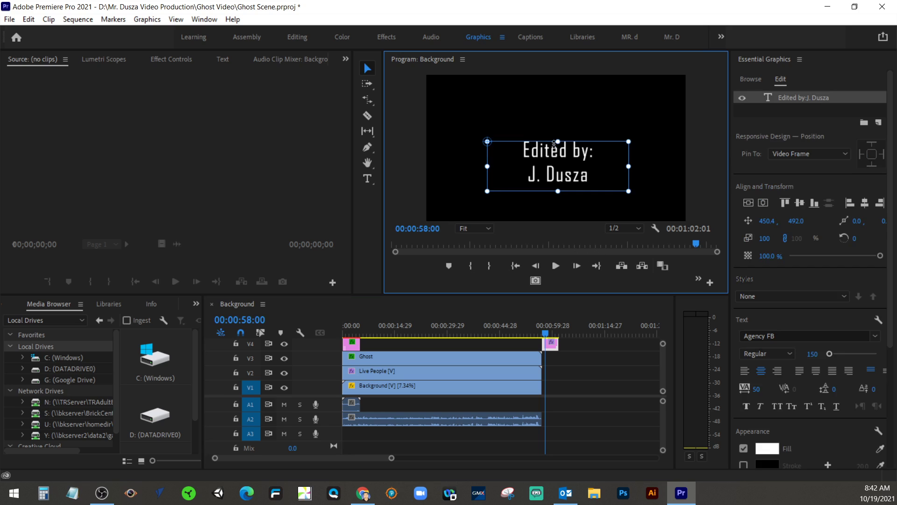
left_click(561, 363)
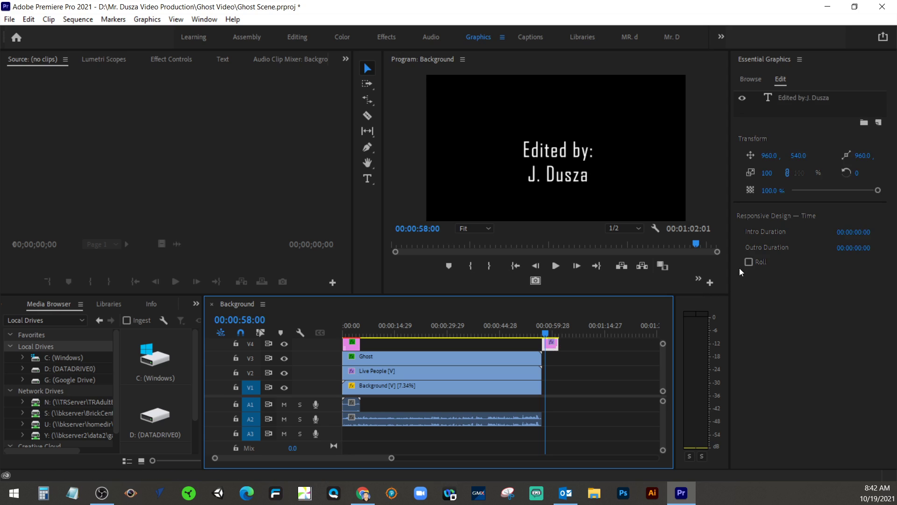
left_click(748, 262)
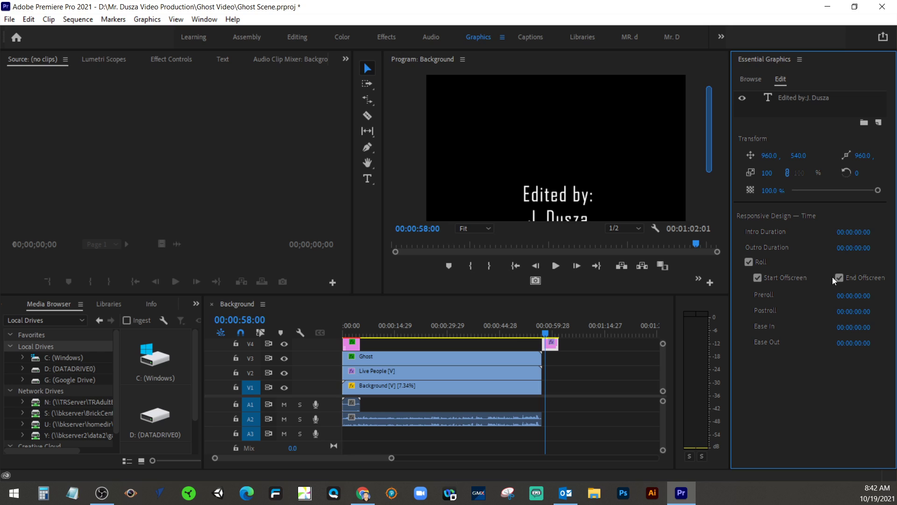
left_click(546, 334)
mouse_move(547, 334)
left_mouse_down()
mouse_move(563, 331)
mouse_move(530, 335)
left_mouse_up()
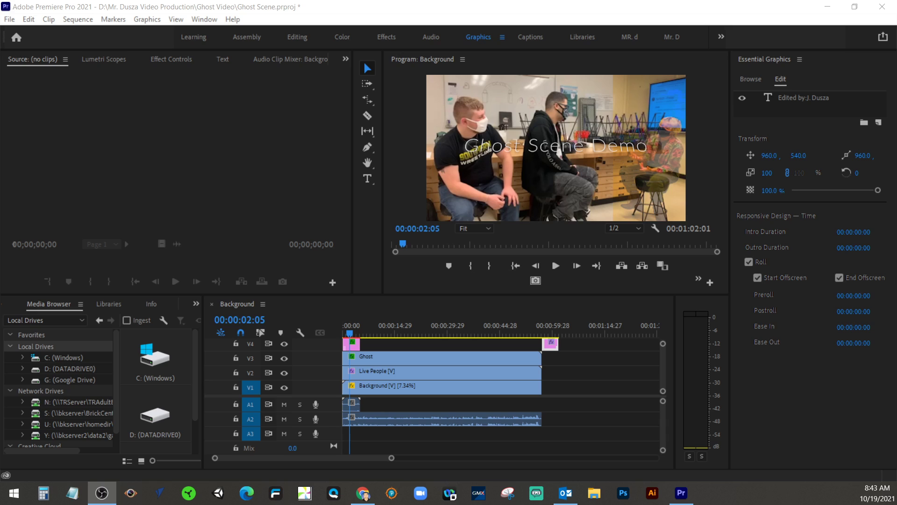
Save the Ghost Scene project with File > Save.
left_click(9, 21)
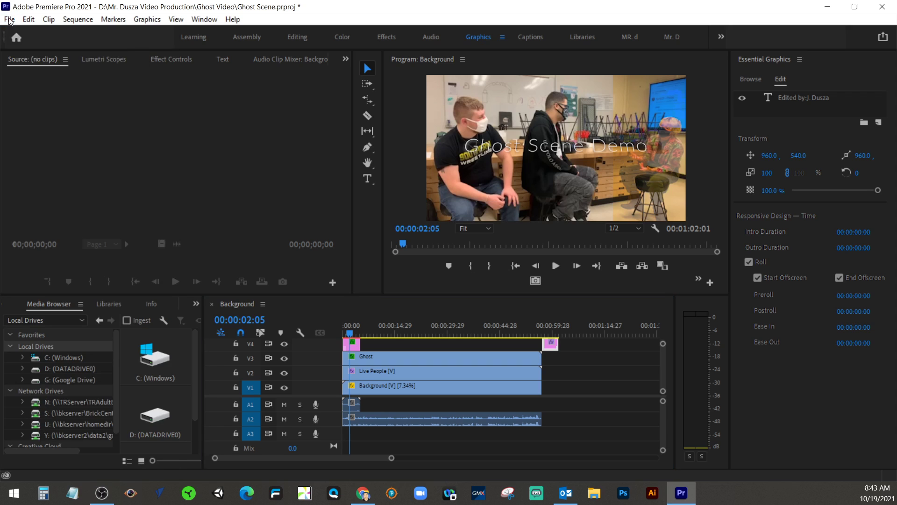
left_click(10, 19)
left_click(41, 178)
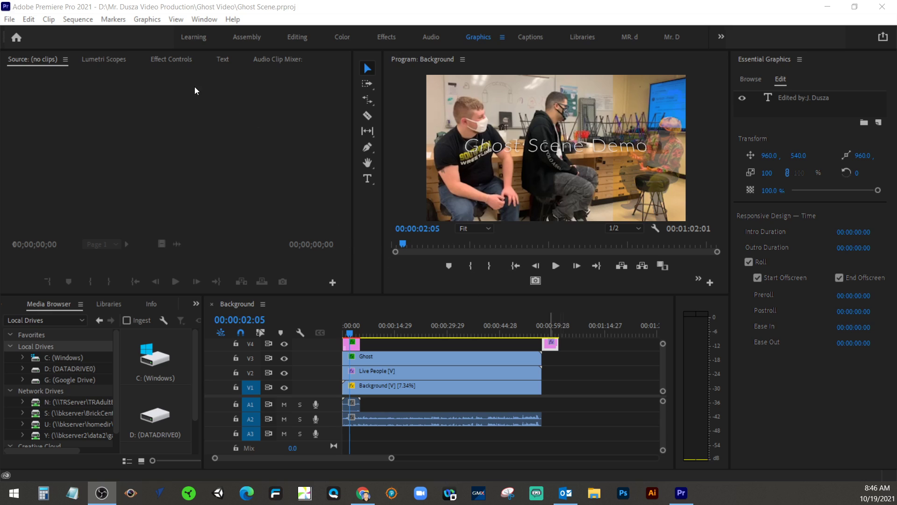
Reopen the File menu to locate the export commands.
left_click(9, 20)
left_click(9, 20)
left_click(9, 19)
left_click(9, 20)
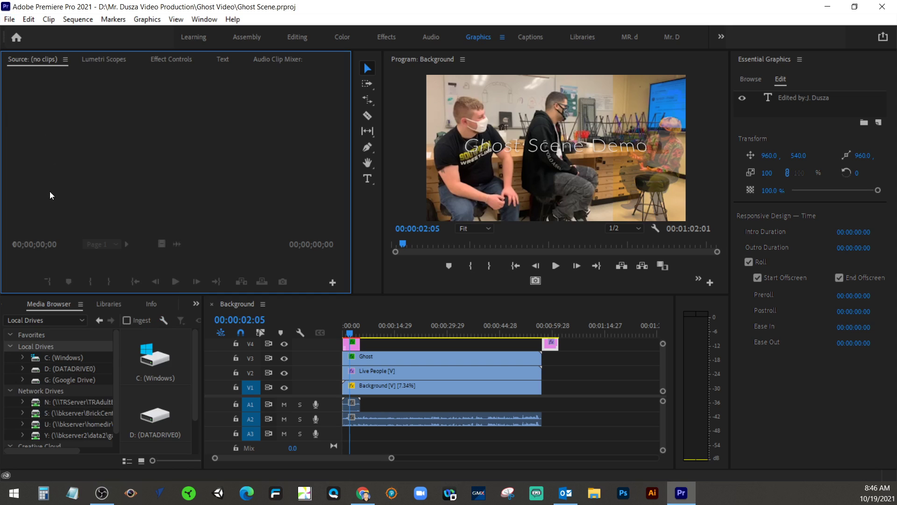
left_click(9, 20)
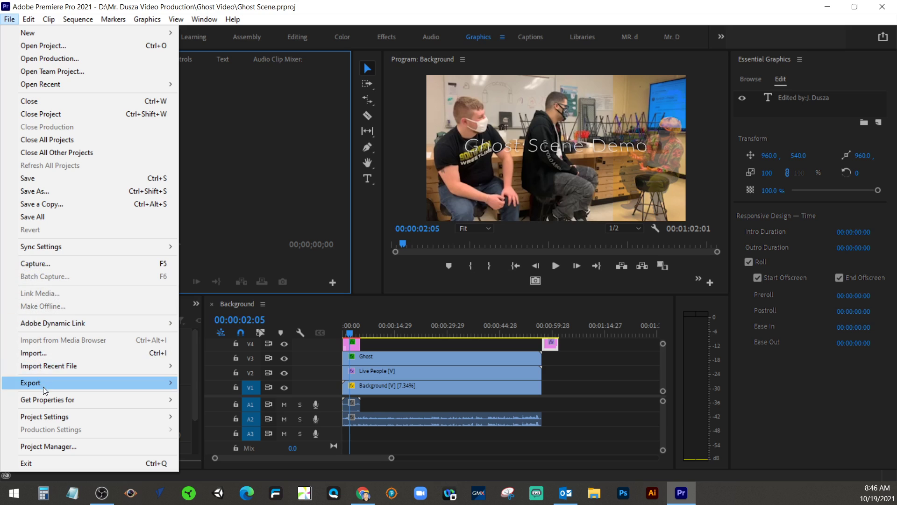
Open the Export Settings dialog through File > Export > Media.
mouse_move(43, 387)
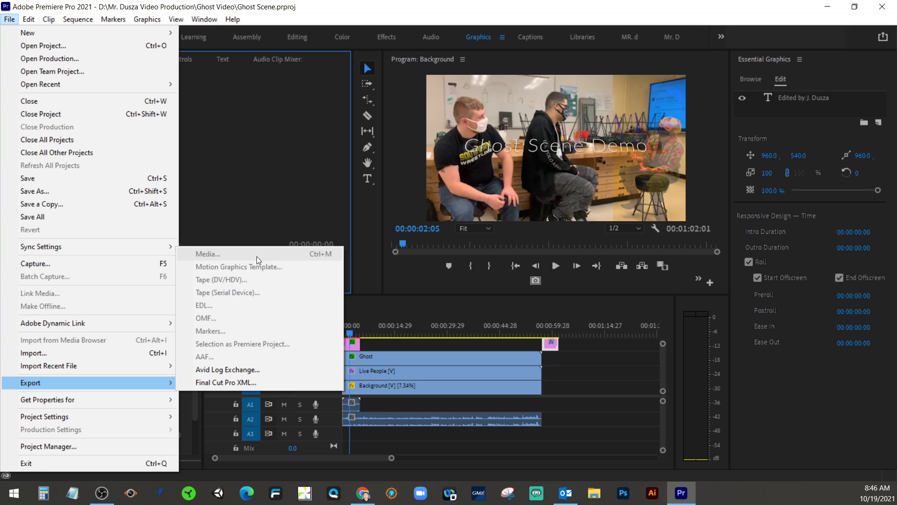
left_click(572, 385)
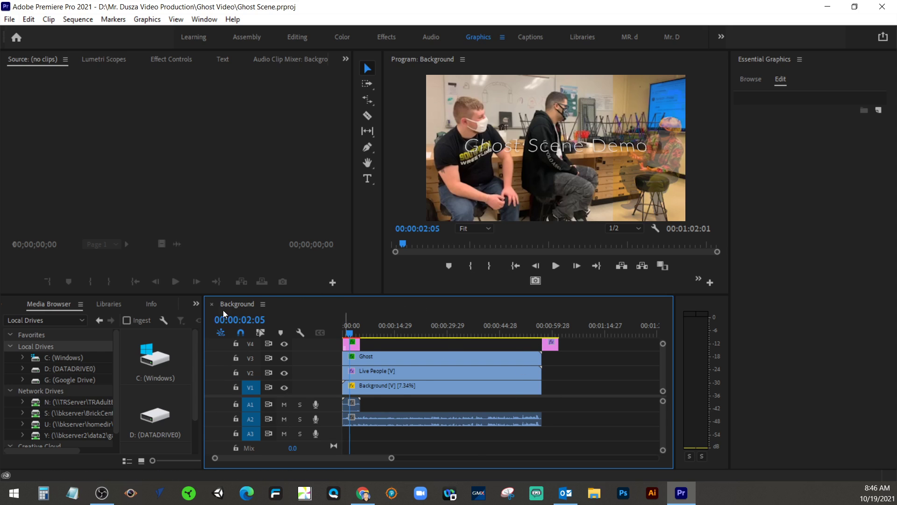
left_click(10, 19)
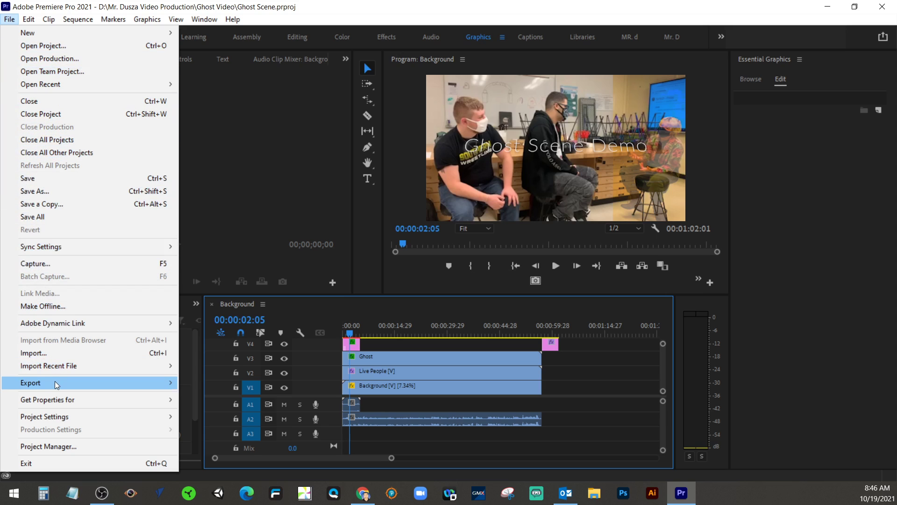
mouse_move(94, 385)
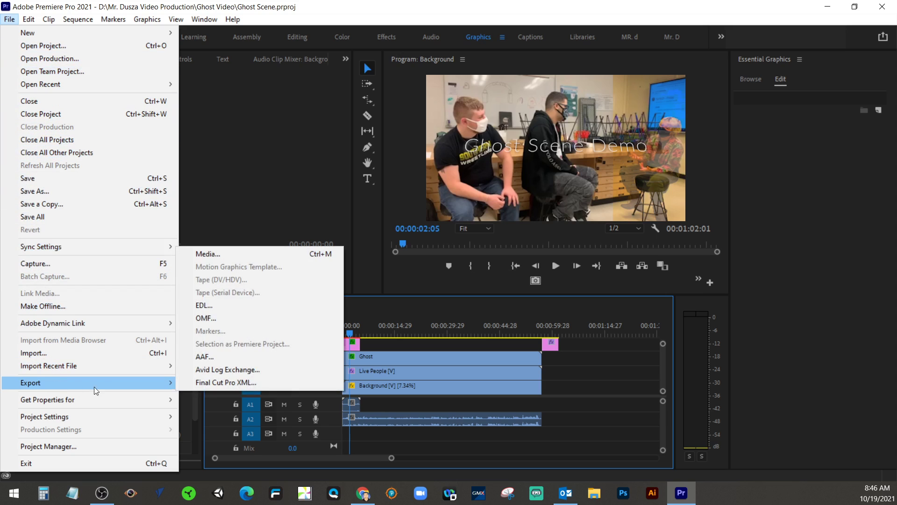
left_click(239, 252)
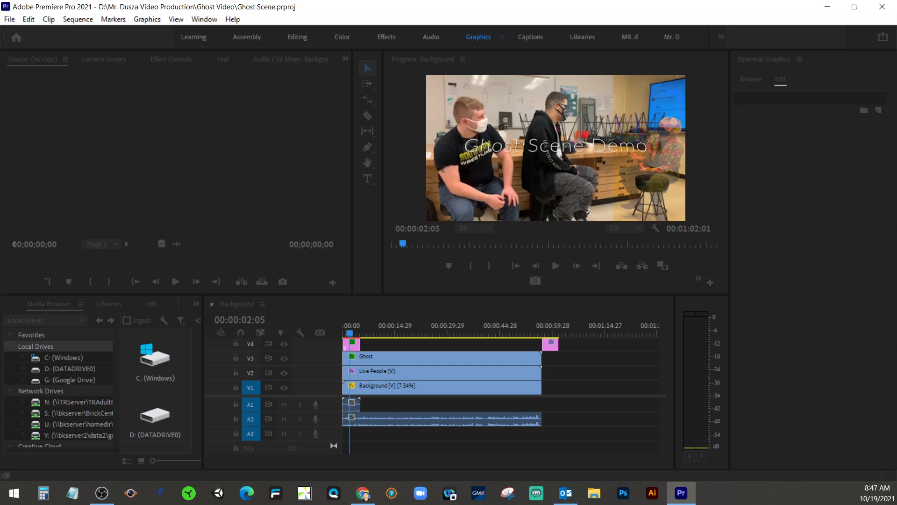
In Export Settings, confirm the export format stays H.264.
key("ctrl+m")
left_click_drag(483, 36, 337, 36)
left_click(586, 92)
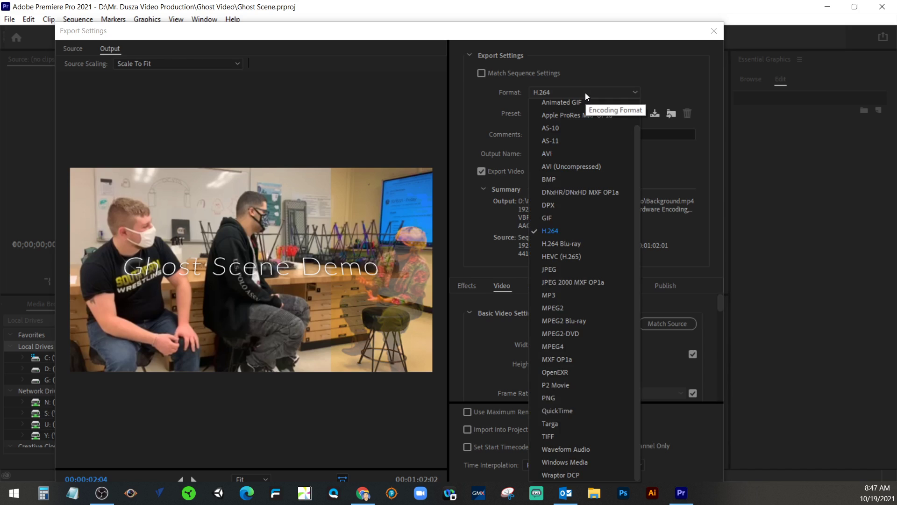
left_click(585, 92)
left_click(585, 92)
left_click(585, 93)
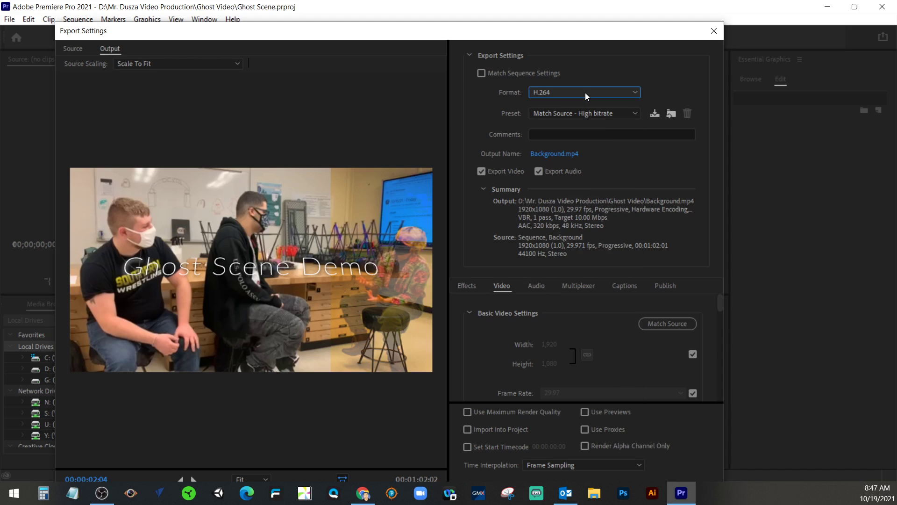
Rename the output file to GhostSceneDemo.mp4 in the Ghost Video folder.
left_click(552, 155)
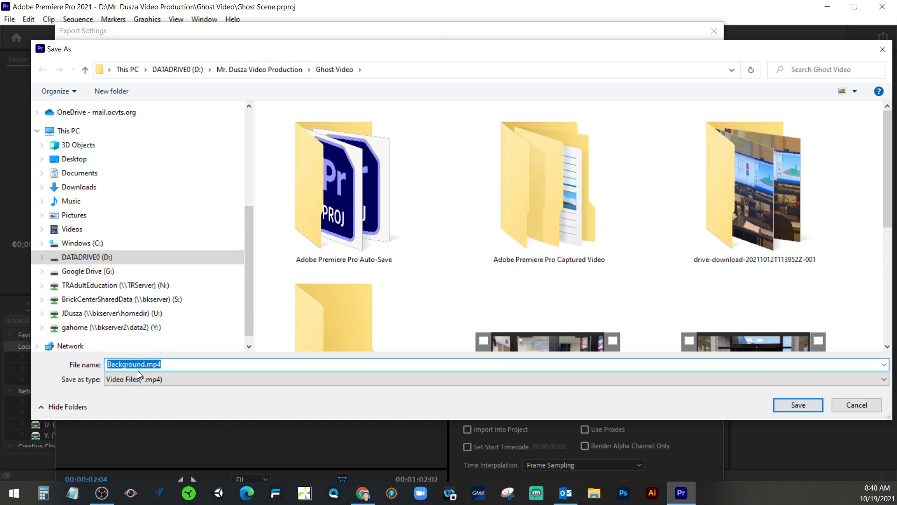
left_click_drag(145, 364, 77, 357)
type("GhostS")
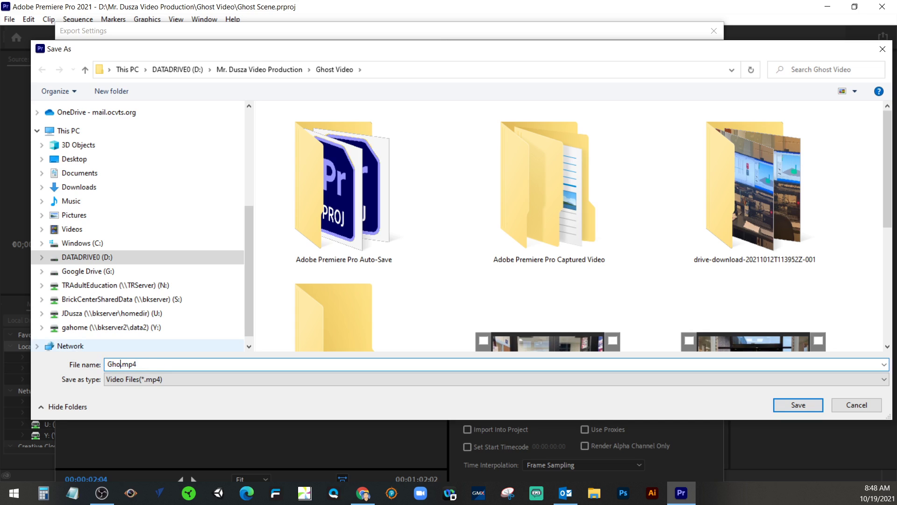
type("ceneDemo")
left_click(806, 408)
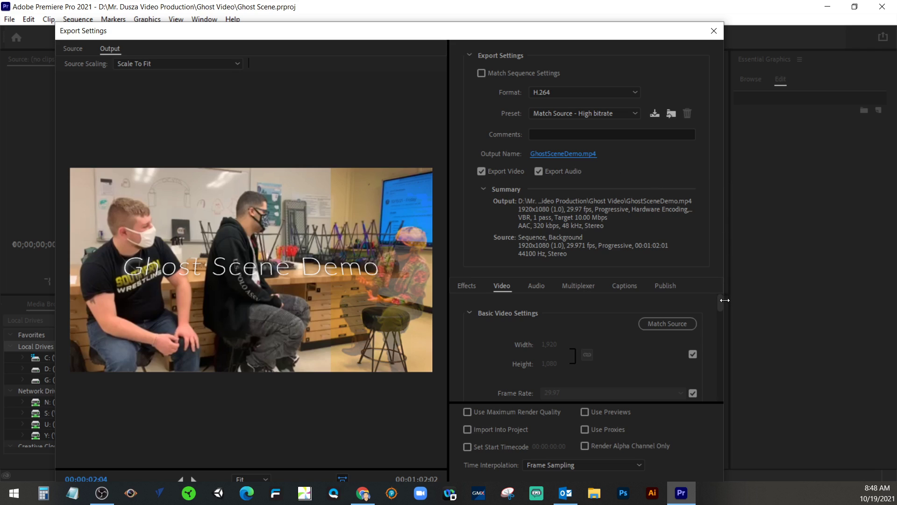
Reposition the Export Settings window, then close it.
scroll(661, 295, "down", 2)
scroll(659, 296, "up", 2)
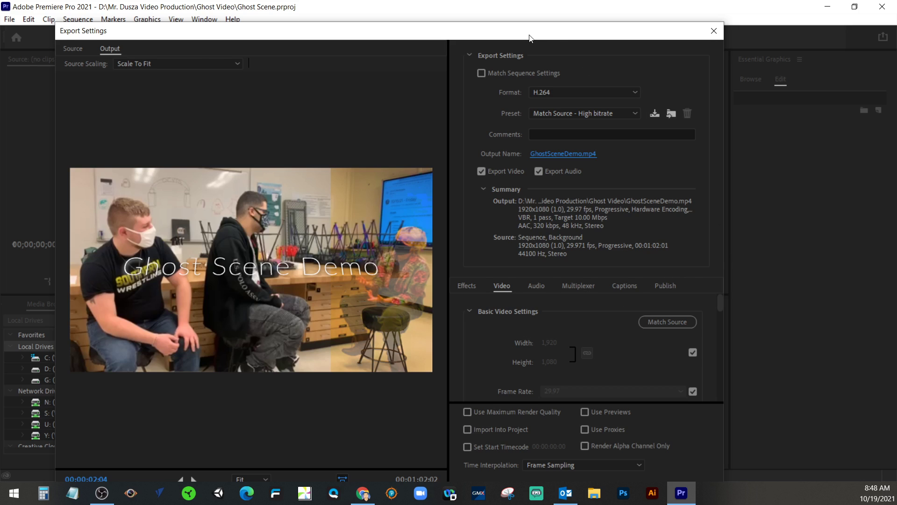
left_click_drag(530, 35, 155, 70)
key("Escape")
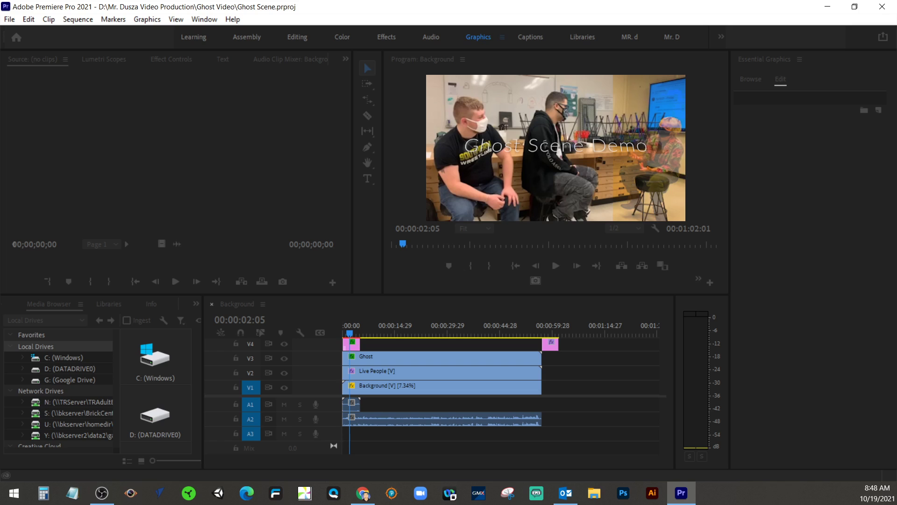
Reopen Export Settings with Ctrl+M, set Source Range to Entire Sequence, and export.
key("ctrl+m")
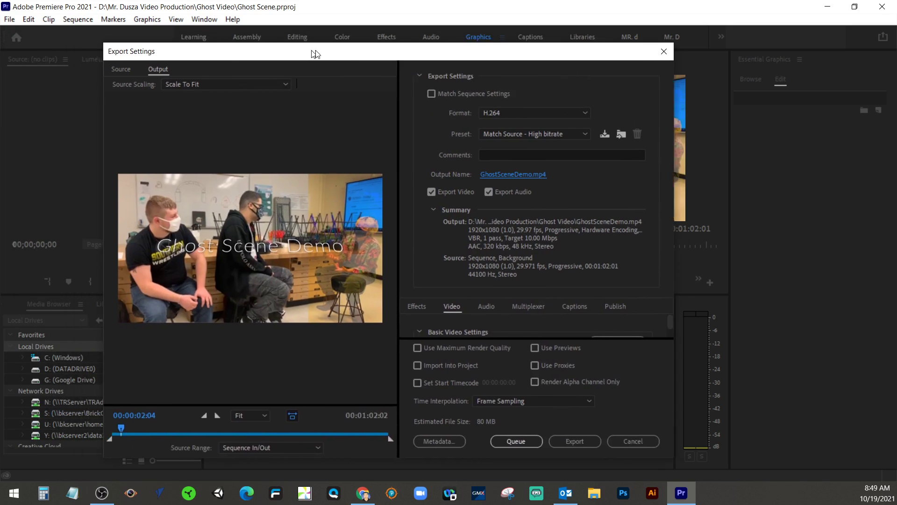
left_click_drag(381, 52, 377, 46)
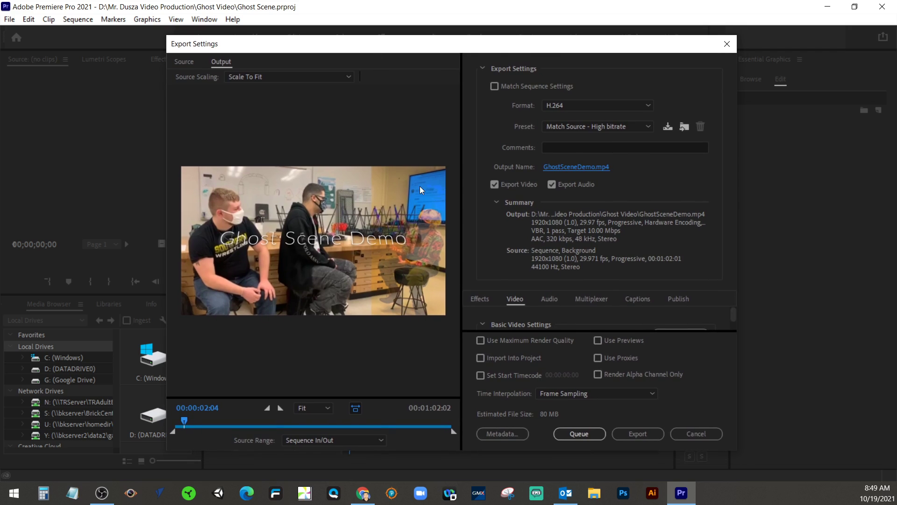
left_click(383, 439)
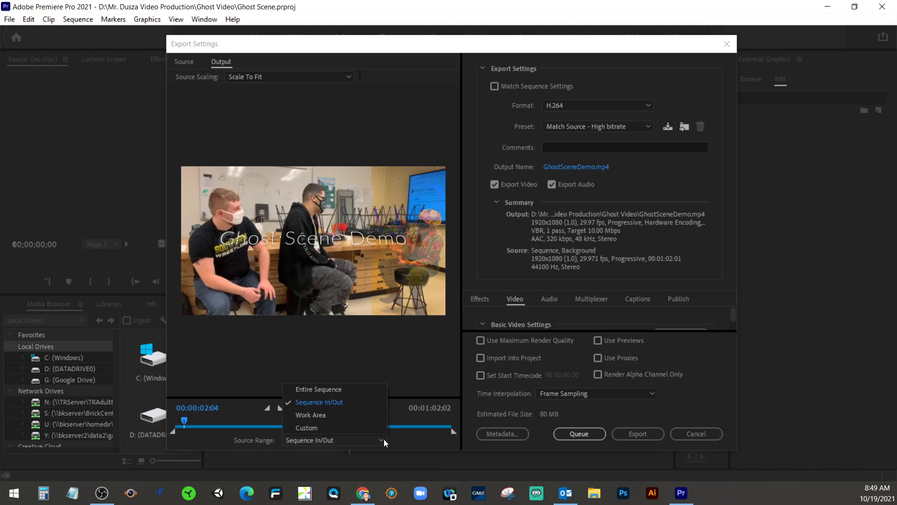
left_click(356, 395)
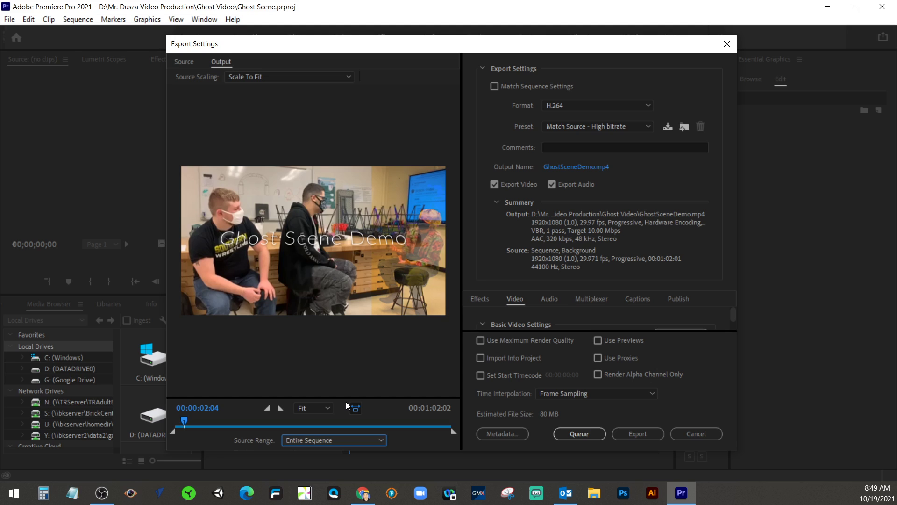
left_click(355, 408)
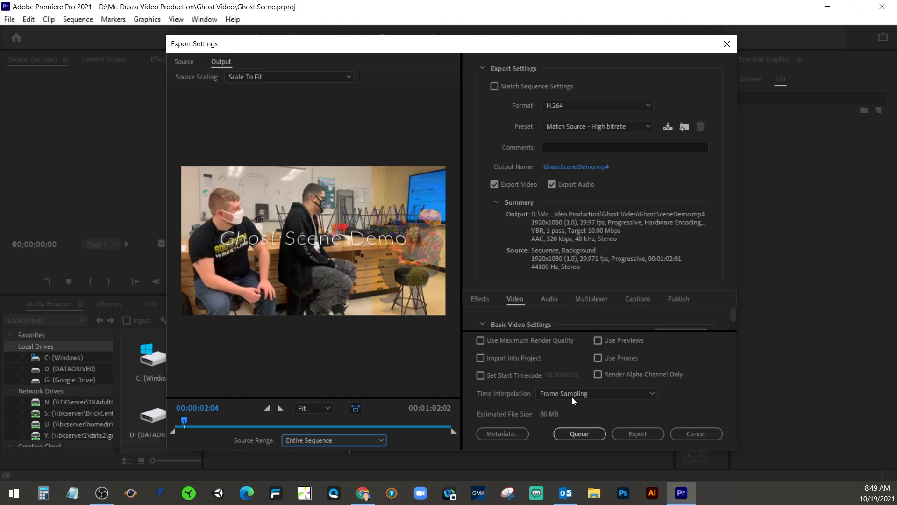
left_click(329, 441)
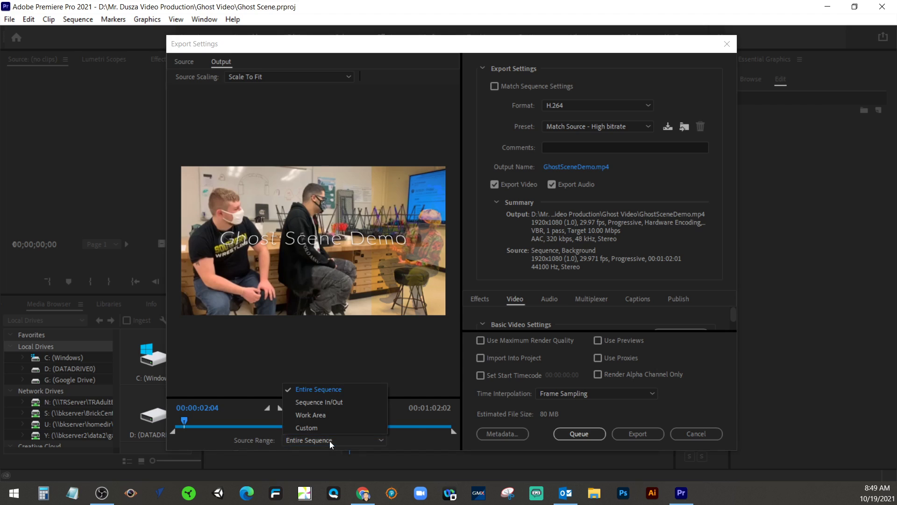
left_click(320, 395)
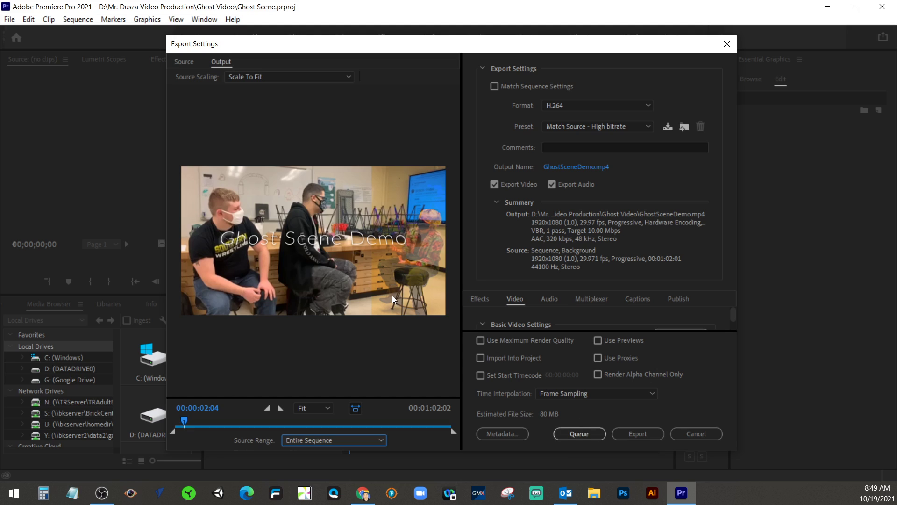
left_click(640, 434)
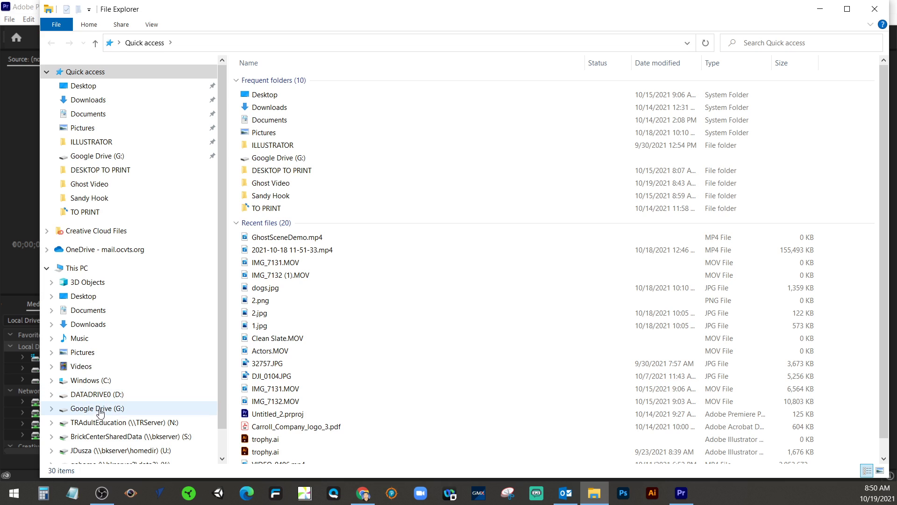
Browse to D: > video production > Ghost Video in File Explorer.
scroll(102, 418, "down", 1)
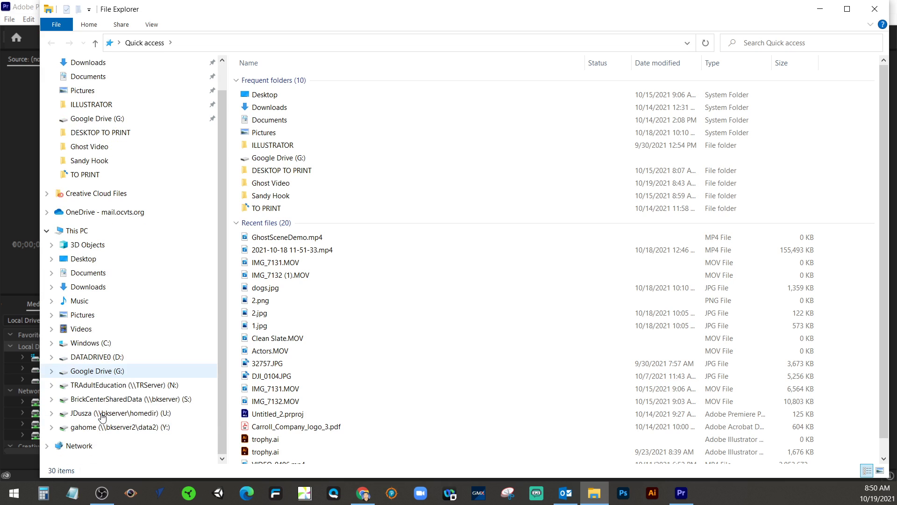
left_click(99, 362)
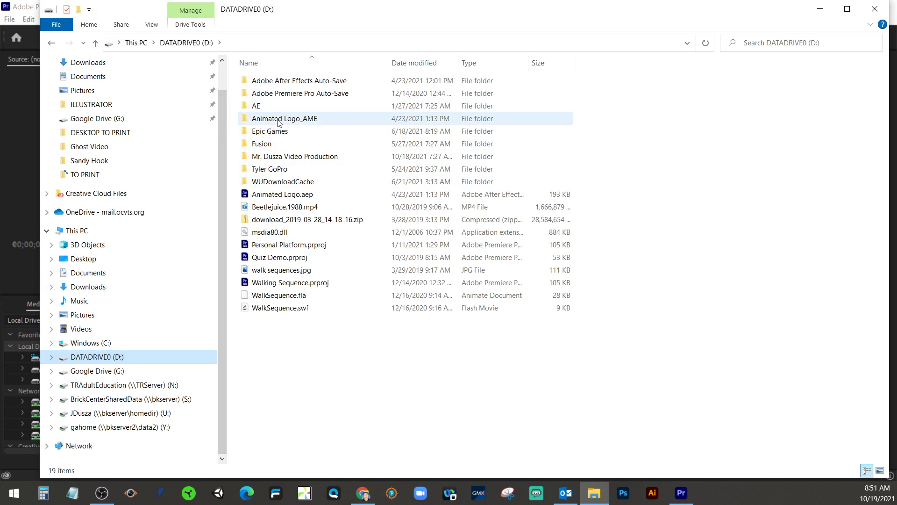
double_click(274, 157)
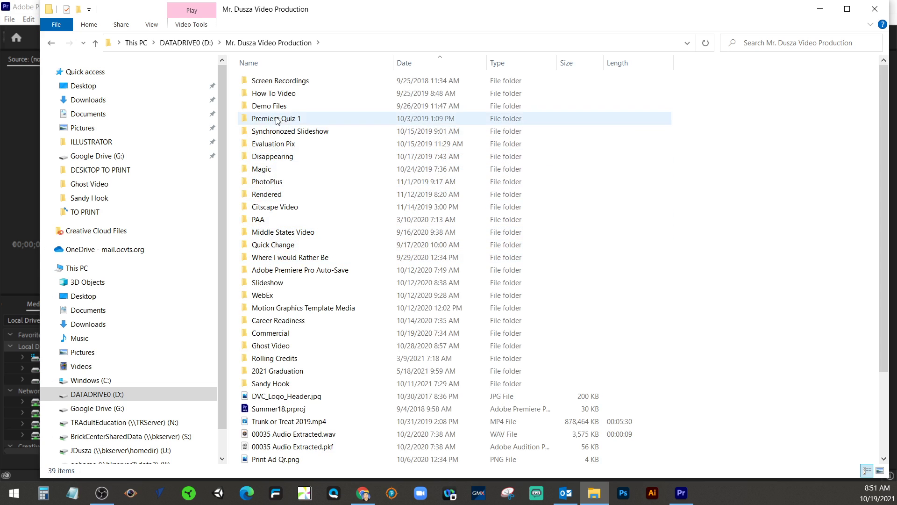
left_click(420, 67)
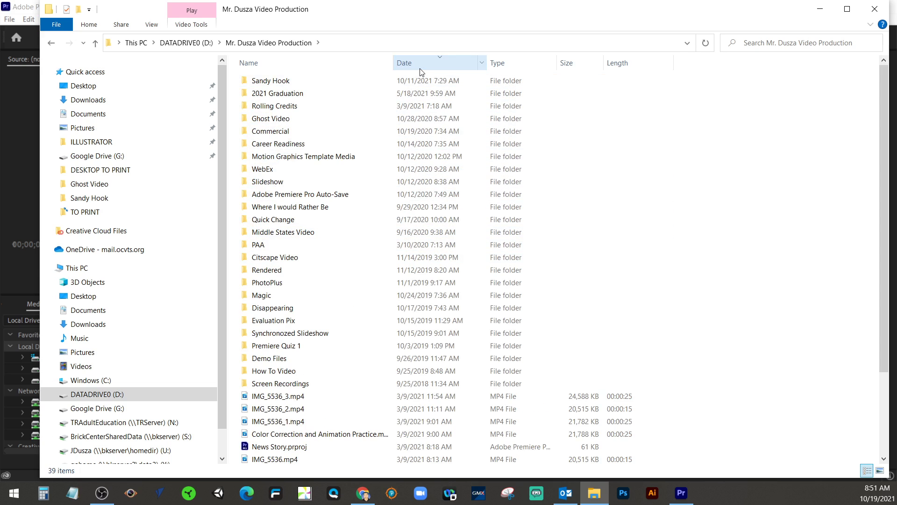
left_click(420, 72)
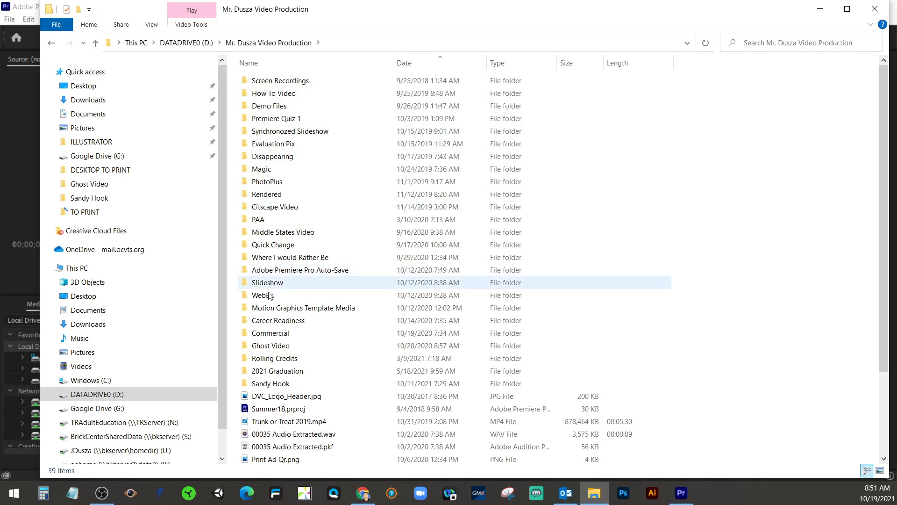
double_click(266, 346)
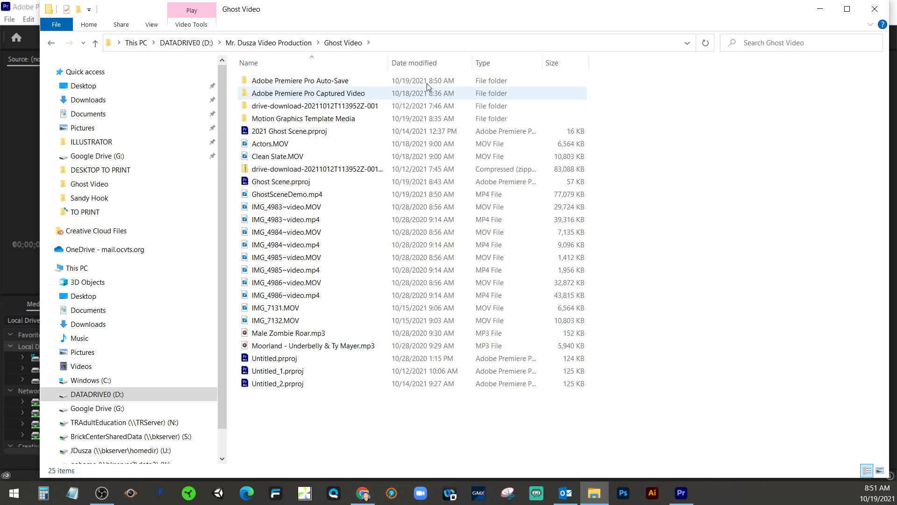
Sort by Date modified and play GhostSceneDemo.mp4 in the video player.
left_click(414, 63)
left_click(299, 84)
double_click(299, 83)
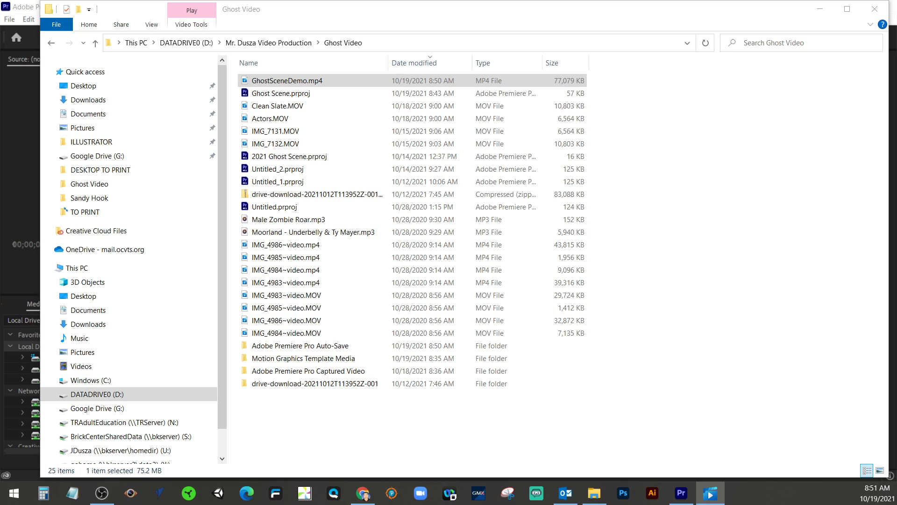
key("Return")
left_click_drag(412, 143, 435, 233)
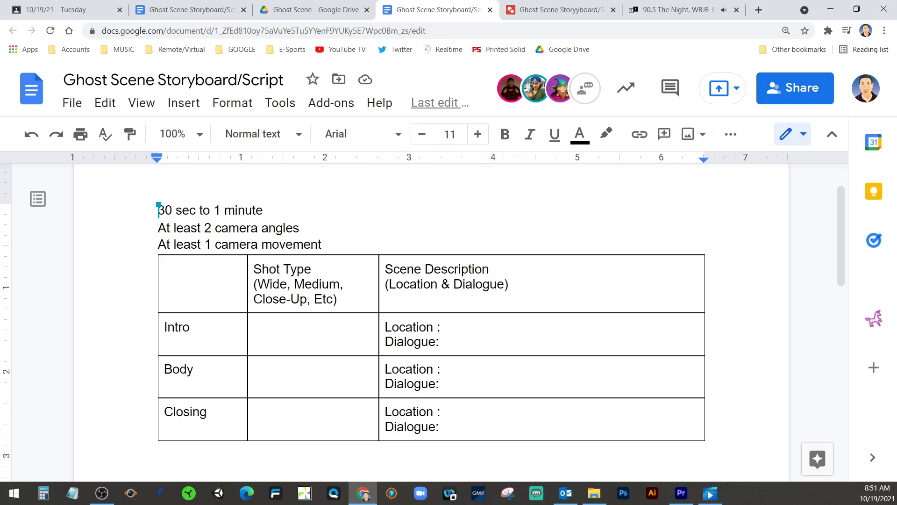
Mute the 90.5 The Night stream on TuneIn and minimize Chrome to resume the video.
key("alt+Tab")
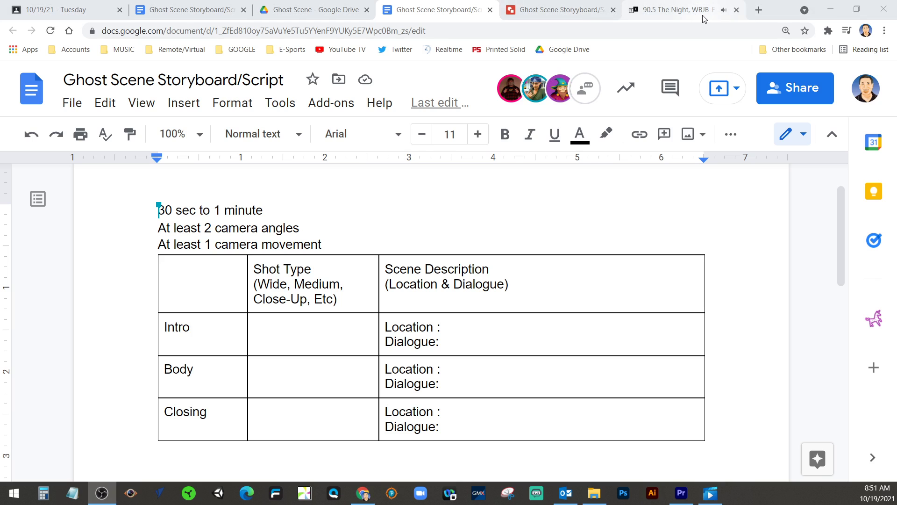
left_click(677, 9)
left_click(808, 455)
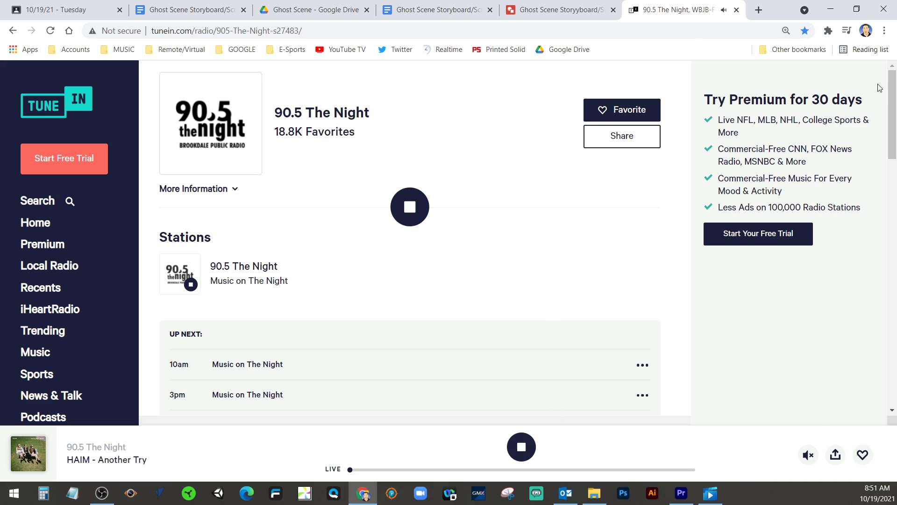
left_click(830, 10)
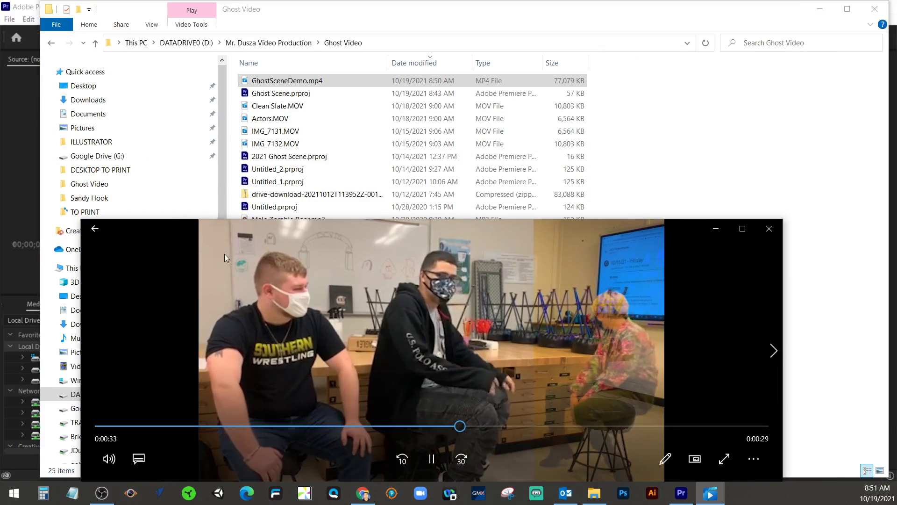
Scrub GhostSceneDemo from the start through 0:45 and 0:56 to the end credits, then close Films & TV.
left_click_drag(169, 225, 198, 151)
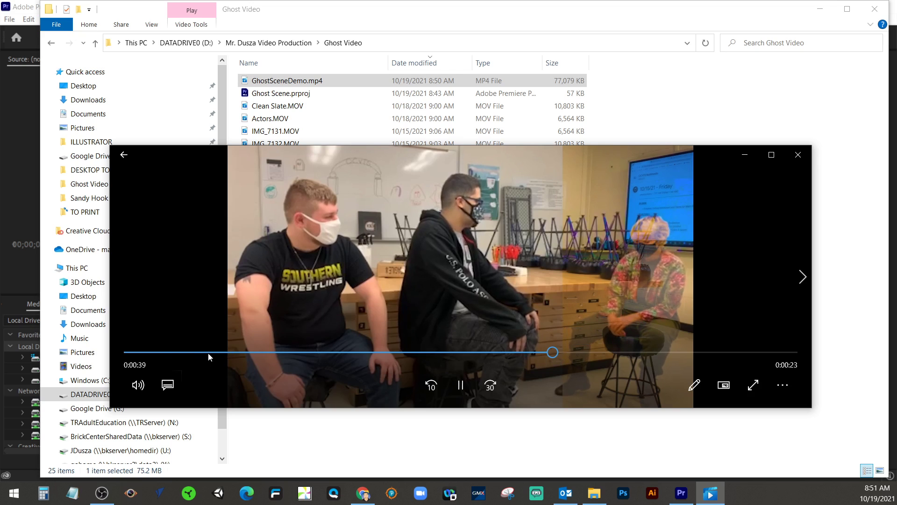
left_click_drag(554, 353, 150, 355)
left_click(613, 352)
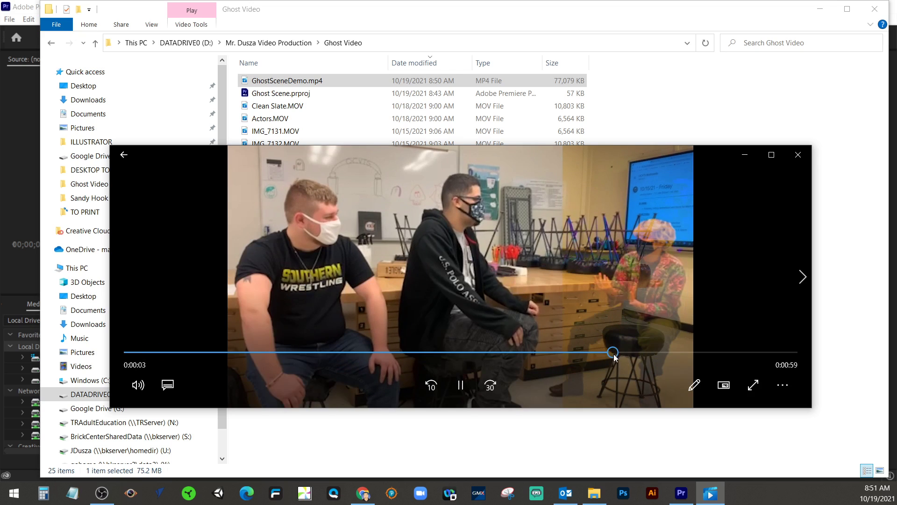
left_click(726, 352)
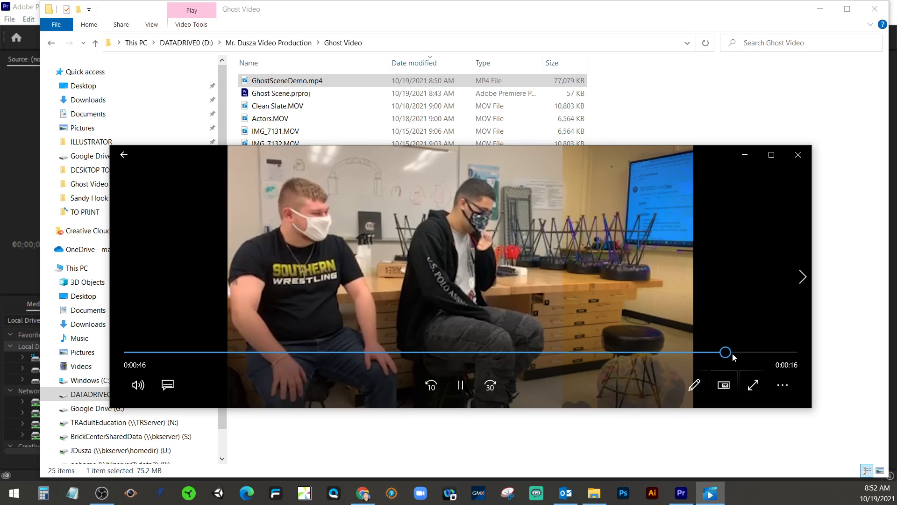
left_click_drag(760, 354, 784, 355)
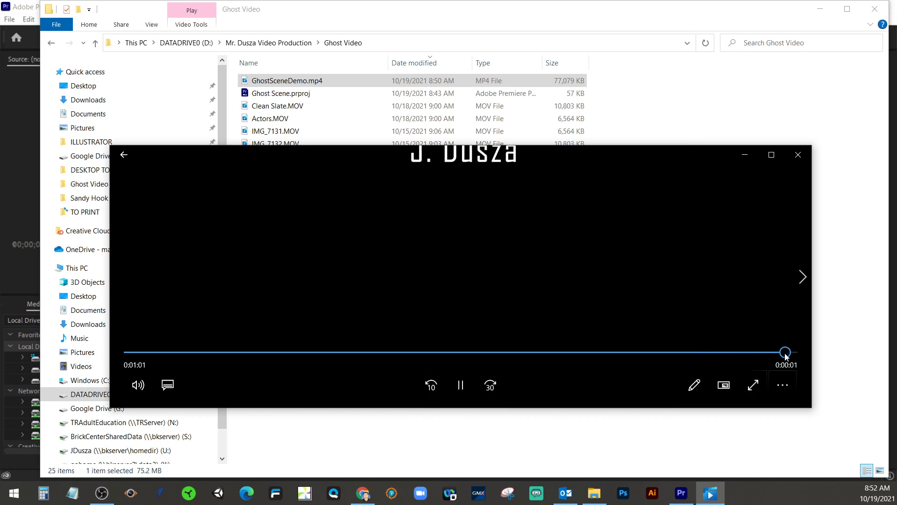
left_click(799, 158)
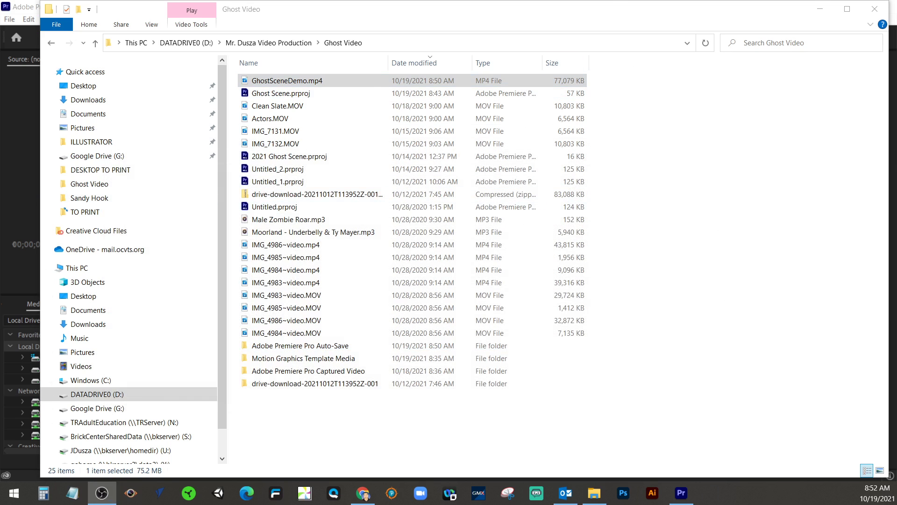
Resize the Ghost Video folder window to the left, minimize Premiere Pro, and switch to Chrome.
left_click(582, 31)
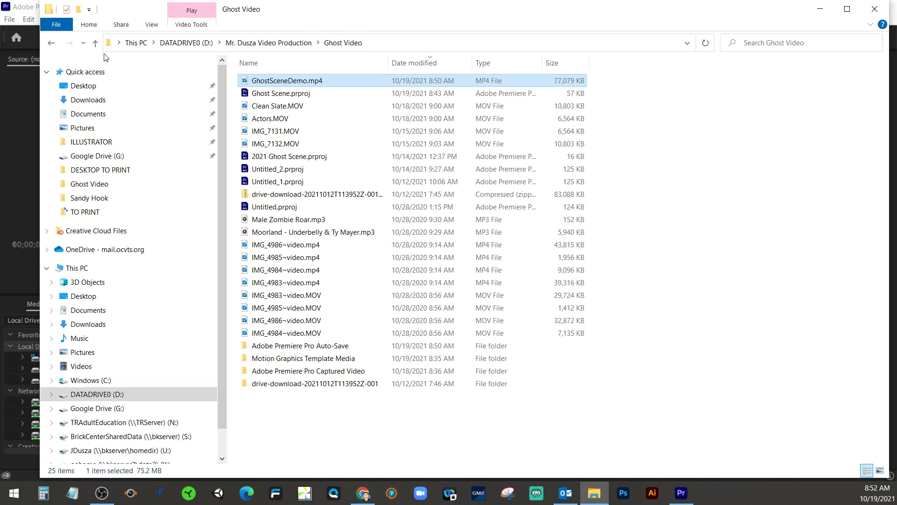
left_click_drag(286, 3, 265, 225)
left_click(827, 6)
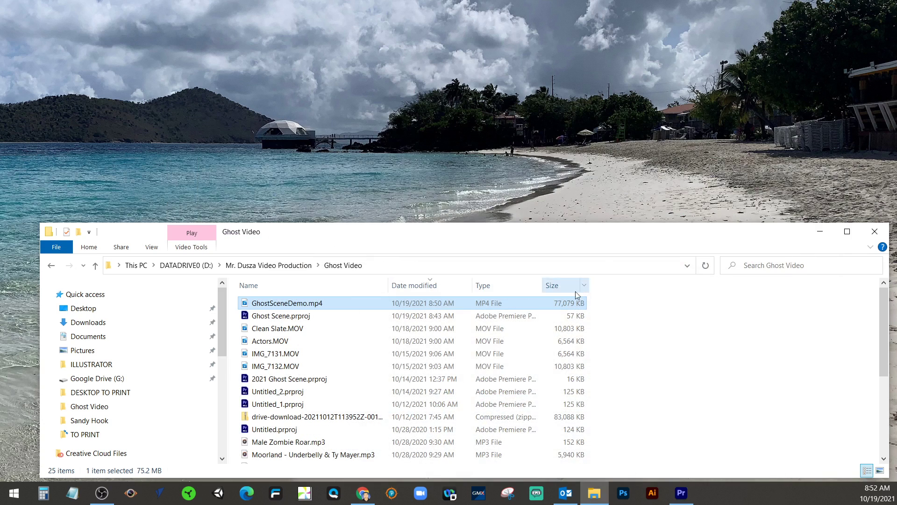
left_click_drag(777, 232, 741, 78)
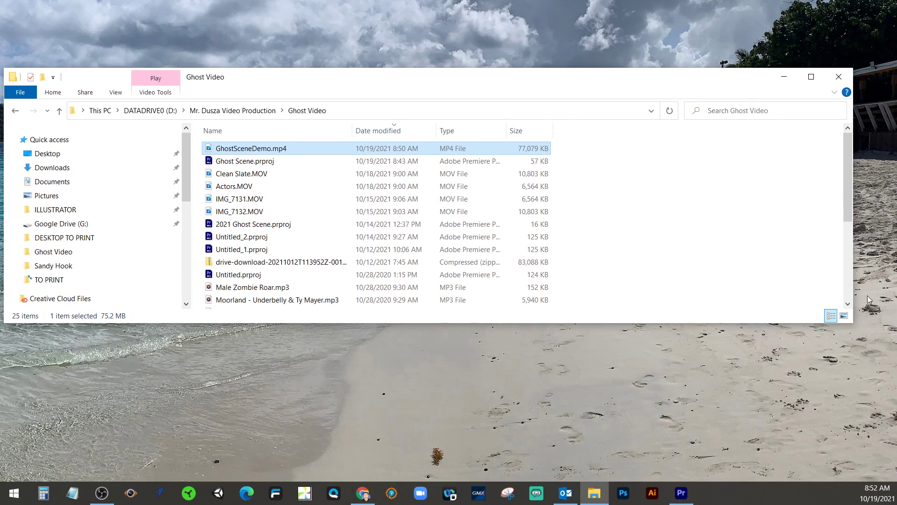
left_click_drag(851, 325, 452, 410)
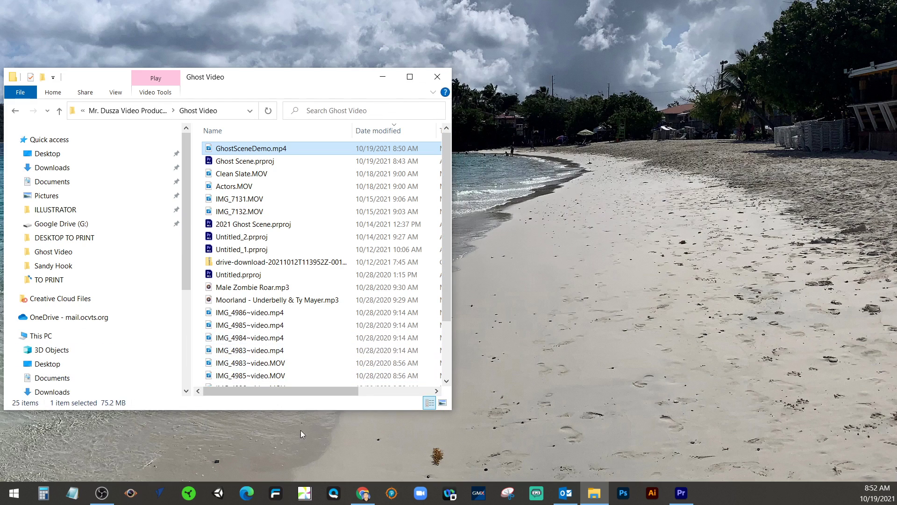
left_click(364, 495)
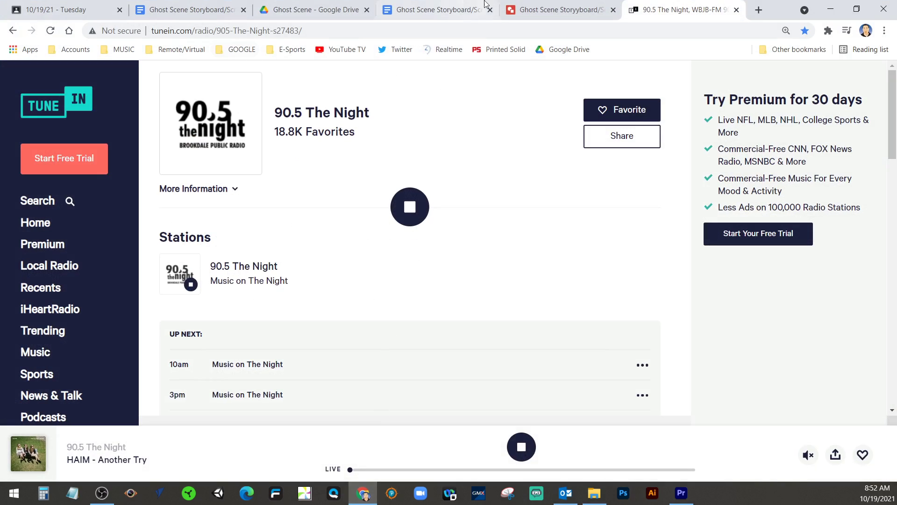
Open YouTube in a new Chrome tab from the Google apps grid.
left_click(760, 10)
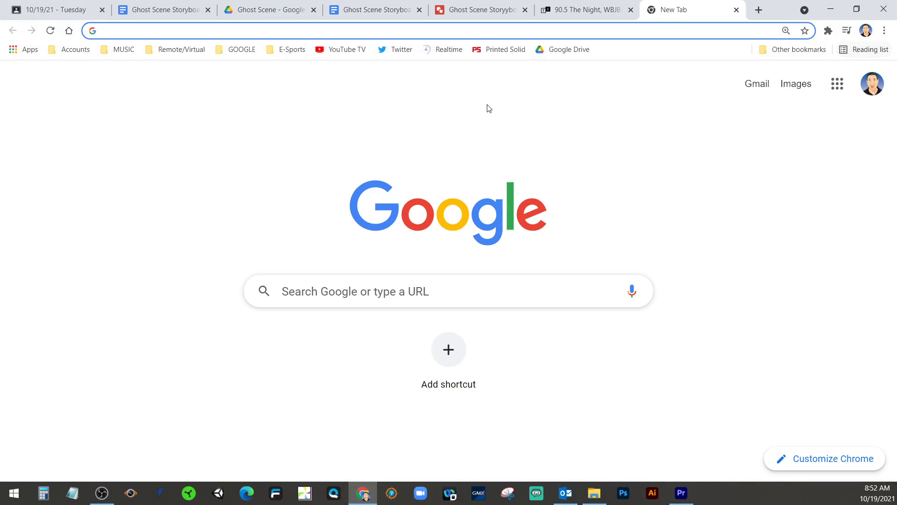
left_click(837, 83)
scroll(737, 333, "down", 3)
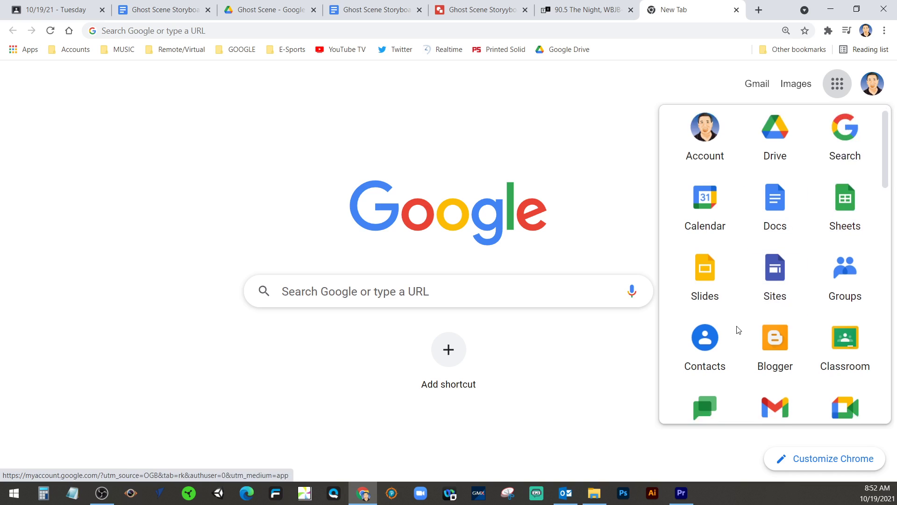
scroll(741, 329, "up", 3)
scroll(749, 307, "down", 3)
left_click(724, 297)
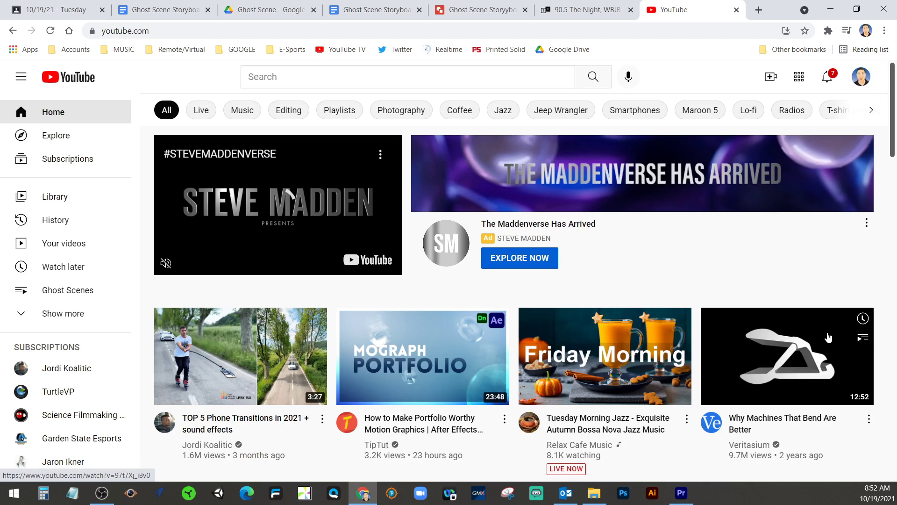
Start a new upload by dragging GhostSceneDemo.mp4 from the Ghost Video folder into the dialog.
left_click(770, 77)
left_click(813, 106)
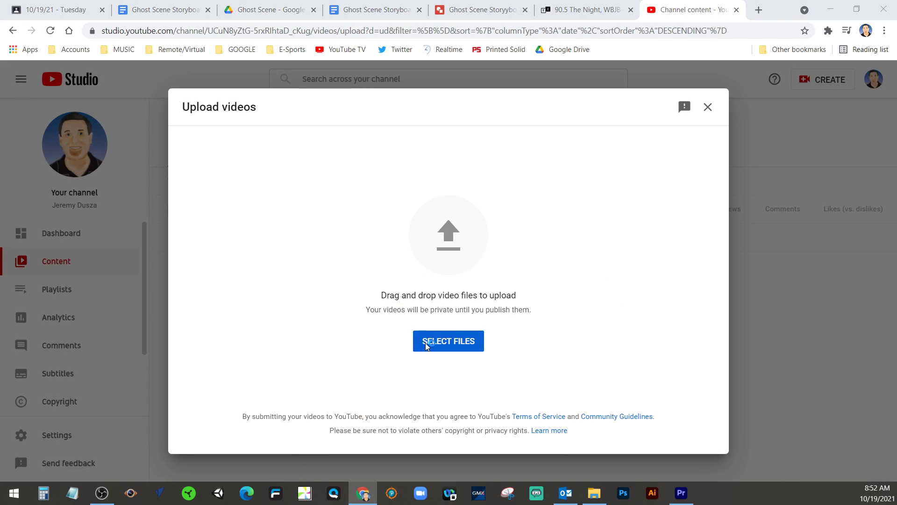
left_click(425, 343)
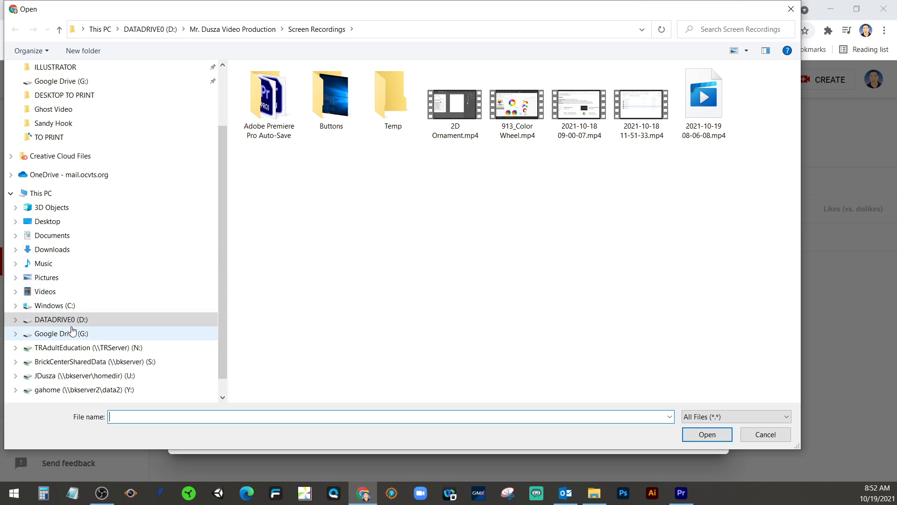
left_click(753, 435)
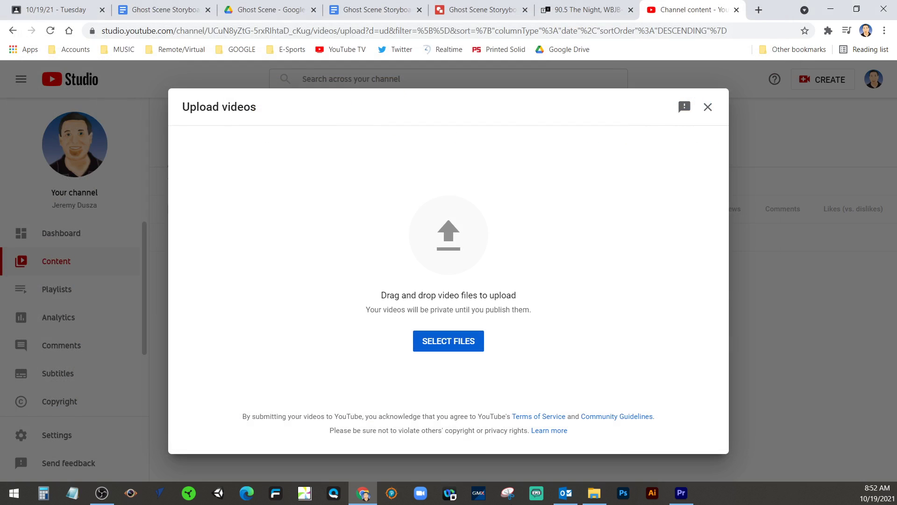
key("alt+Tab")
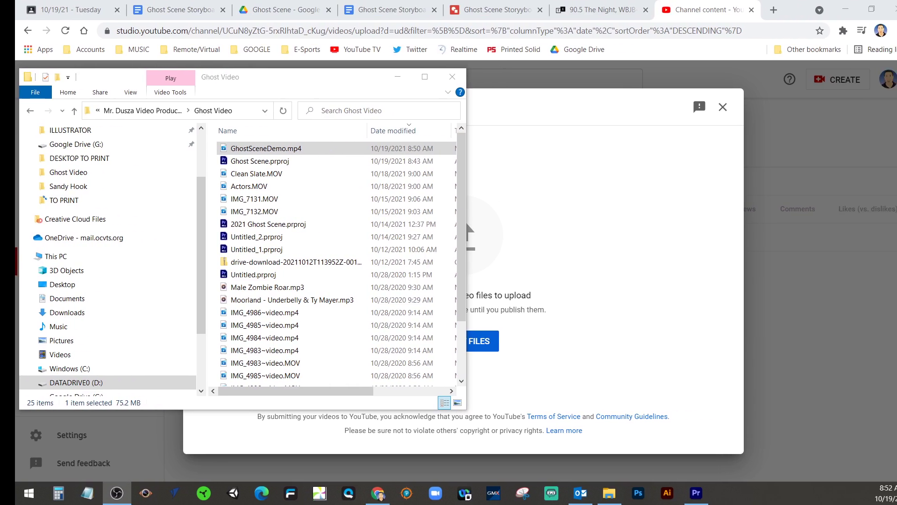
key("alt+Tab")
left_click_drag(234, 149, 562, 234)
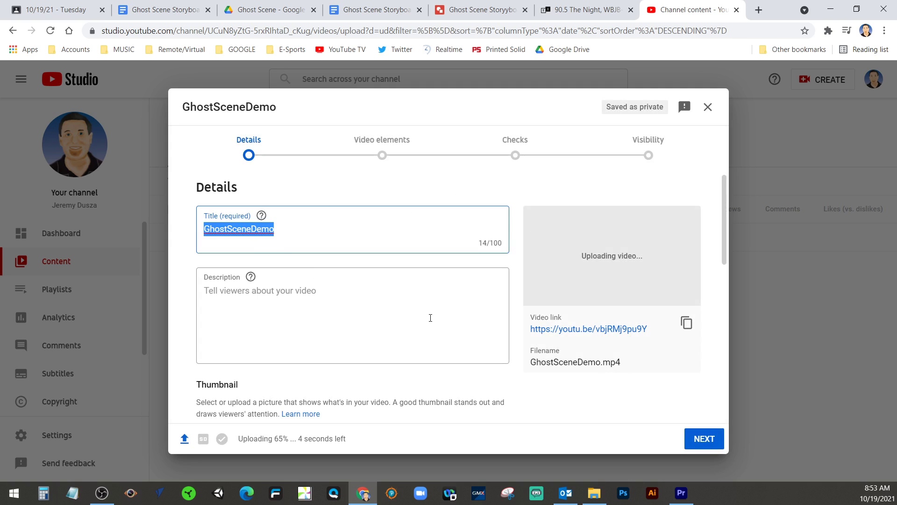
Review the GhostSceneDemo title, thumbnail, playlists and audience details, then continue to Video elements.
scroll(430, 318, "down", 4)
scroll(427, 369, "down", 1)
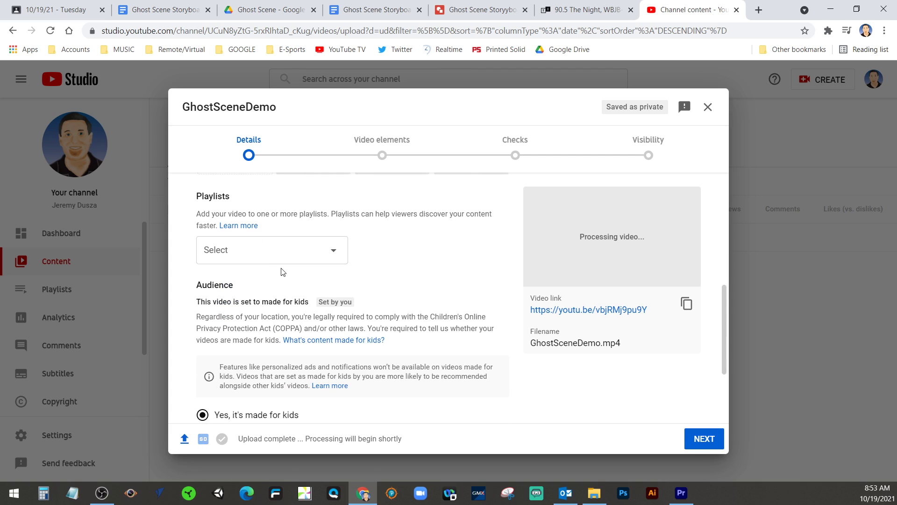
scroll(282, 272, "up", 2)
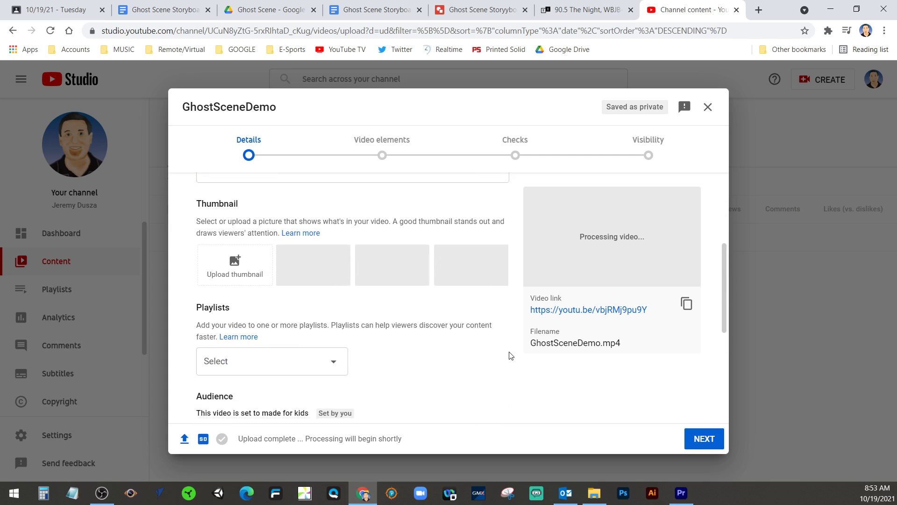
scroll(514, 360, "down", 3)
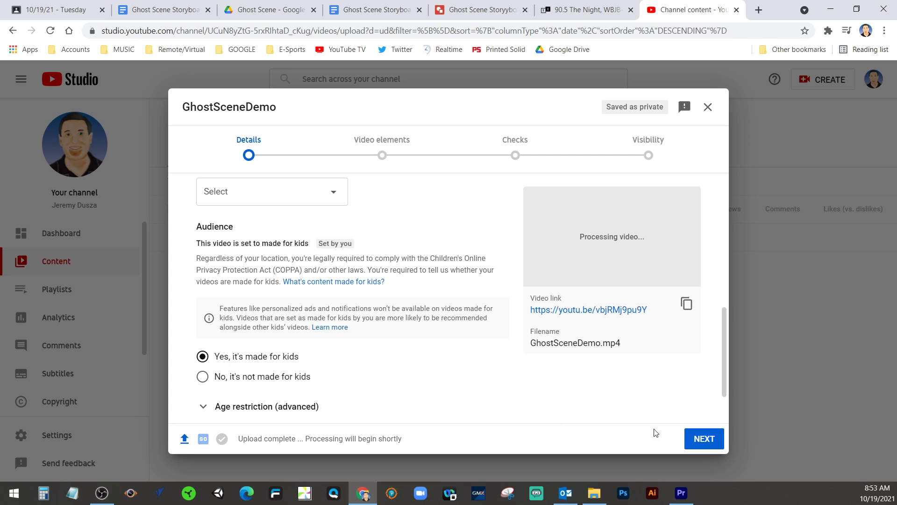
left_click(700, 437)
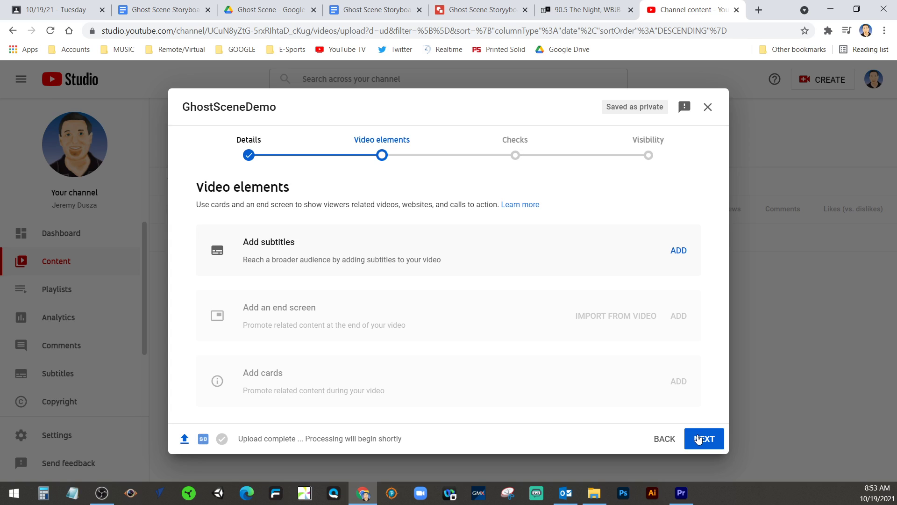
Advance the upload through Video elements and Checks to the Visibility step.
left_click(698, 439)
left_click(707, 439)
left_click(707, 439)
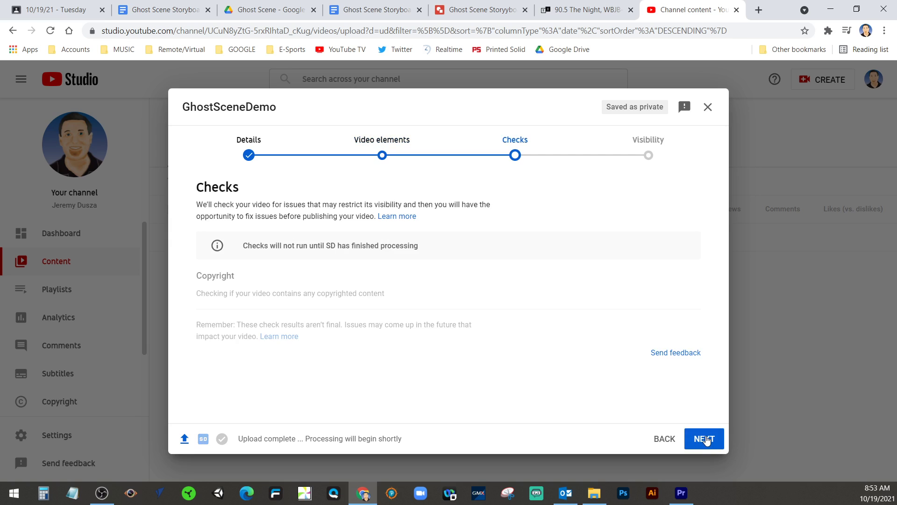
left_click(705, 439)
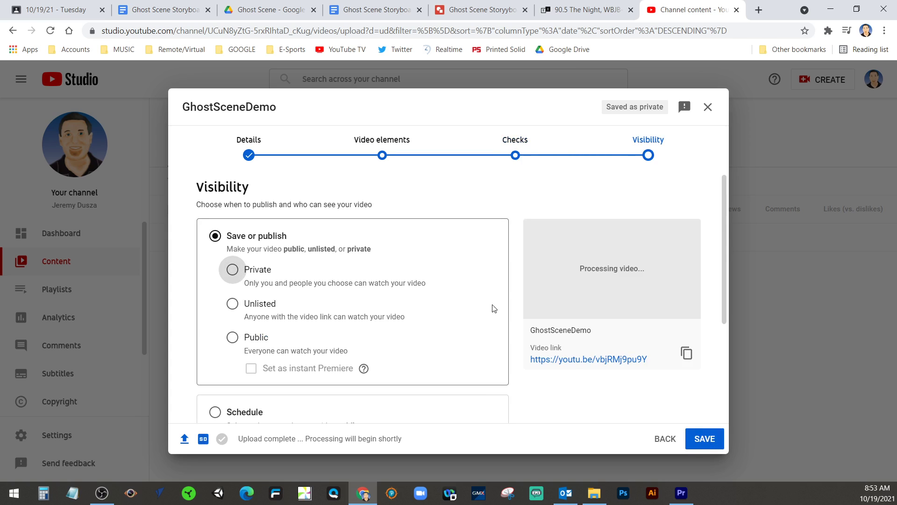
Set visibility to Unlisted, save, and copy the published video link.
left_click(232, 305)
left_click(232, 338)
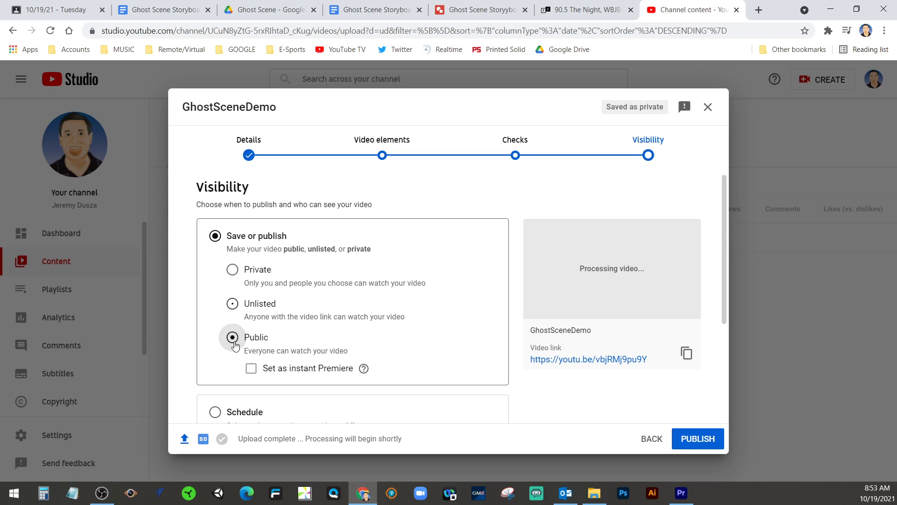
left_click(232, 304)
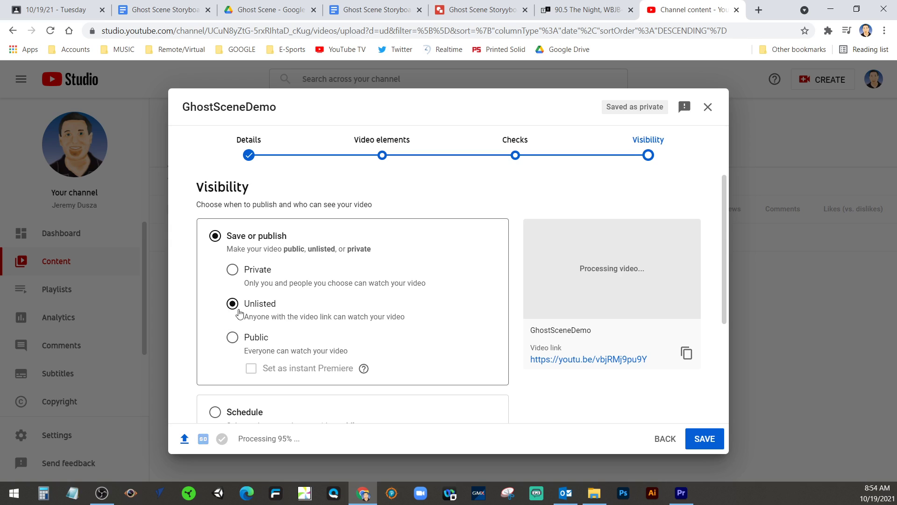
left_click(685, 354)
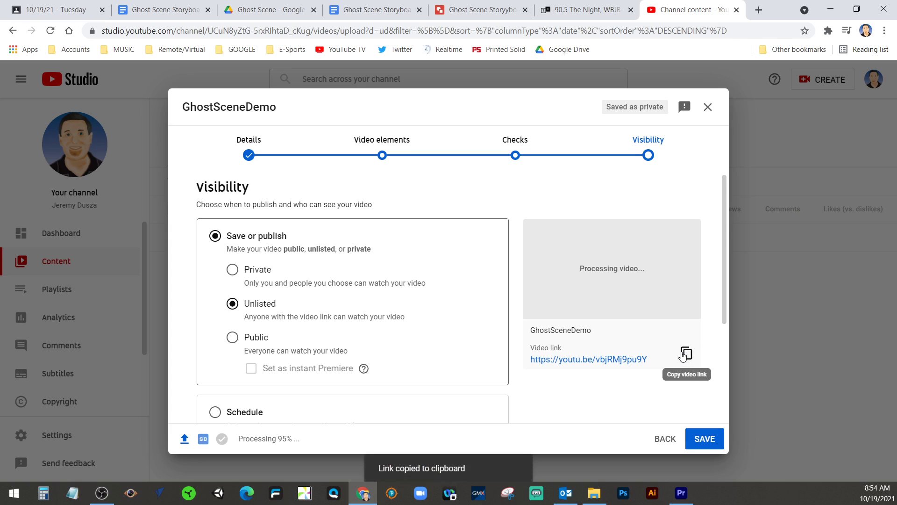
left_click(706, 438)
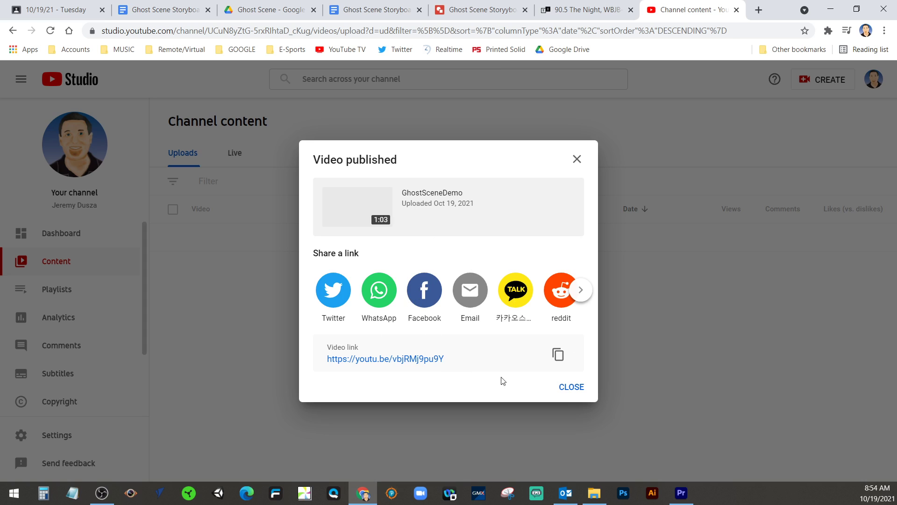
left_click(557, 354)
left_click(570, 387)
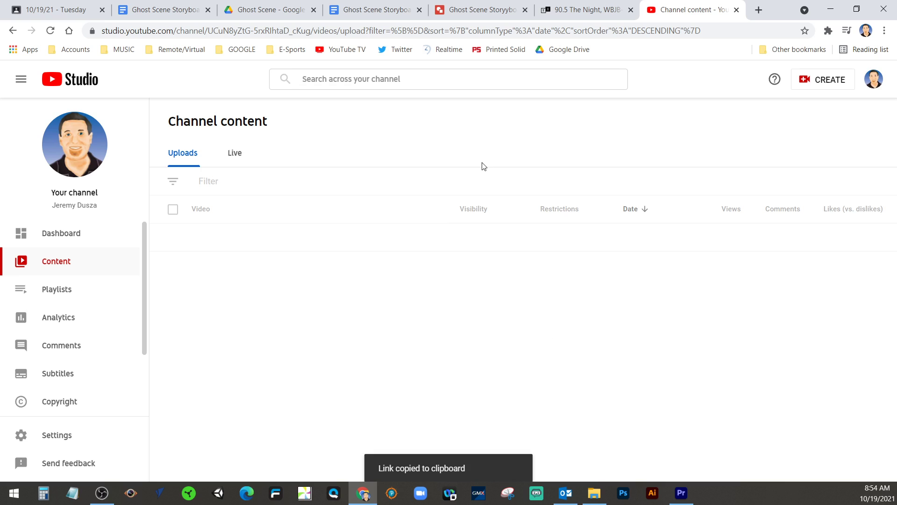
Paste the copied GhostSceneDemo YouTube link into a class comment on the assignment and post it.
left_click(59, 9)
scroll(307, 279, "down", 9)
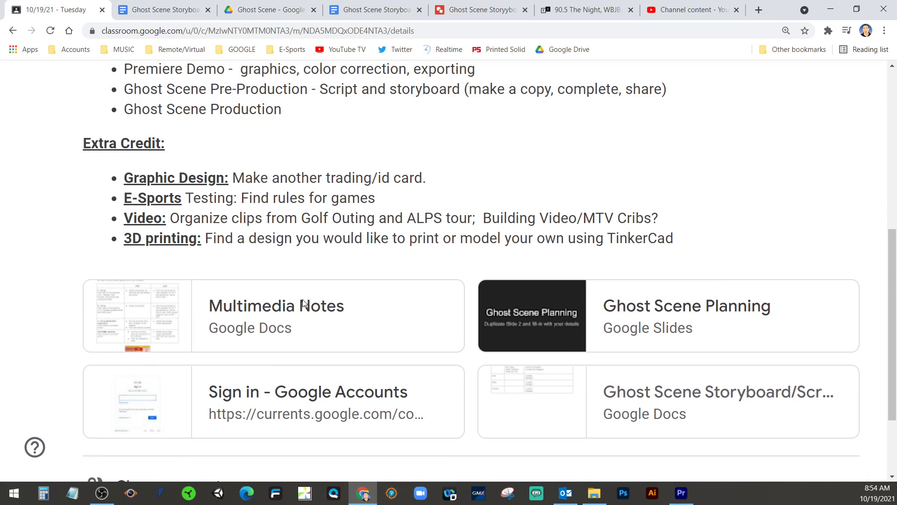
left_click(280, 411)
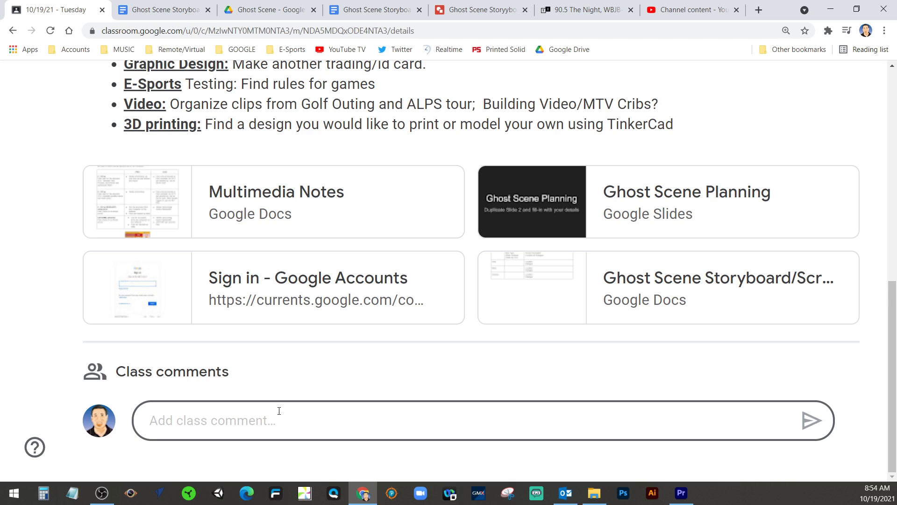
key("ctrl+v")
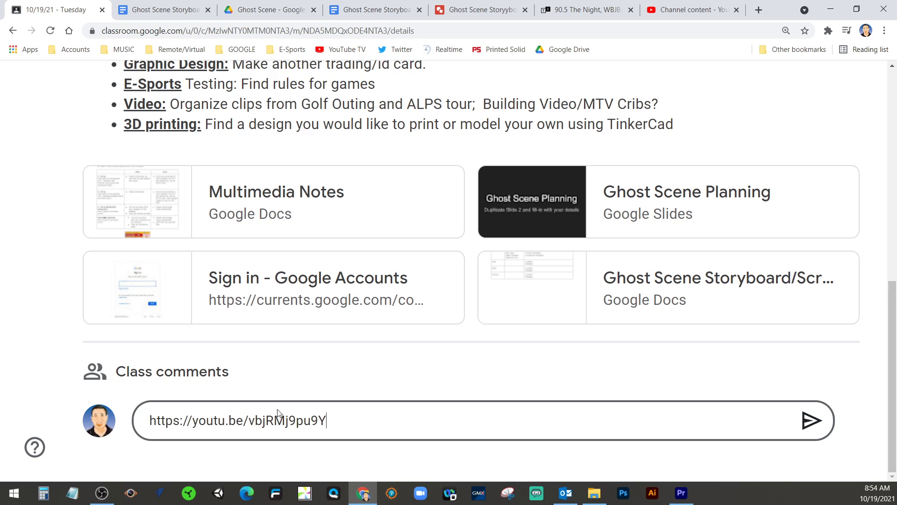
left_click(813, 426)
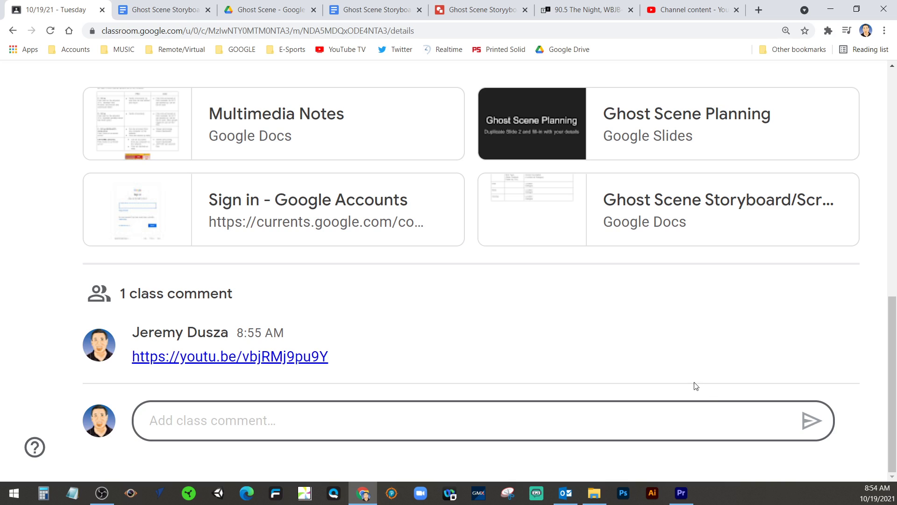